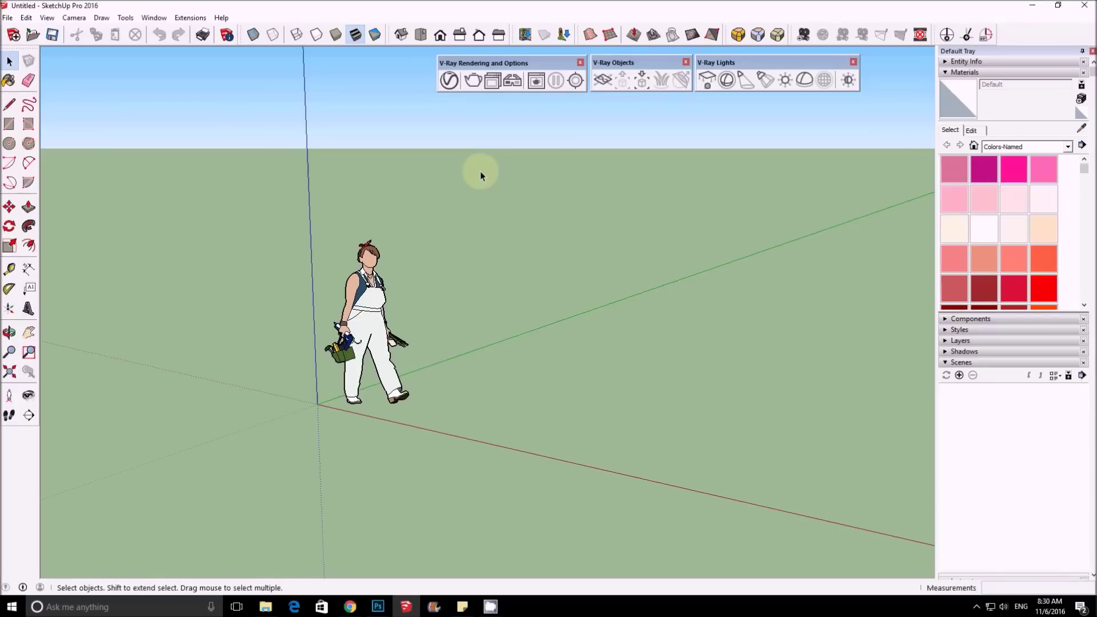
- Open the V-Ray Asset Editor and reposition its window over the model view
middle_drag(468, 176, 474, 142)
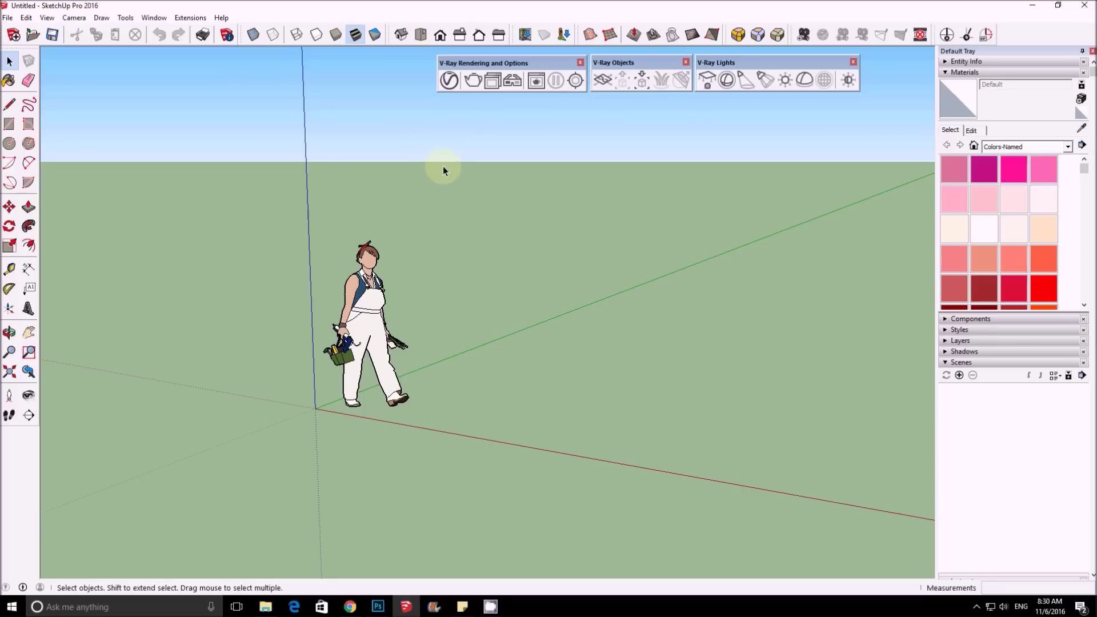
click(449, 80)
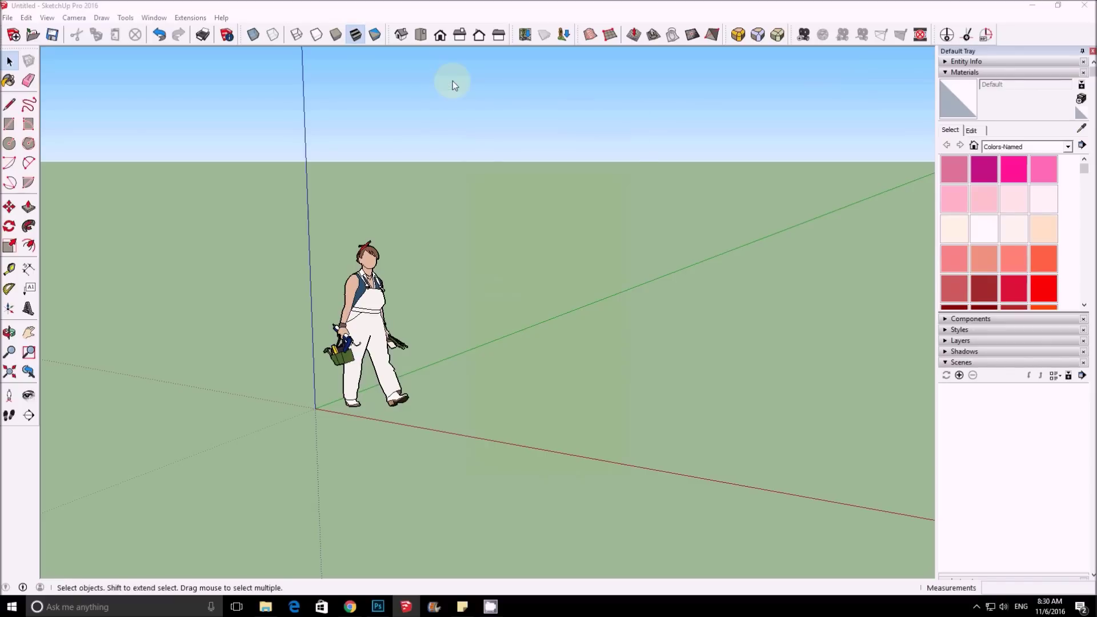
drag(511, 108, 381, 63)
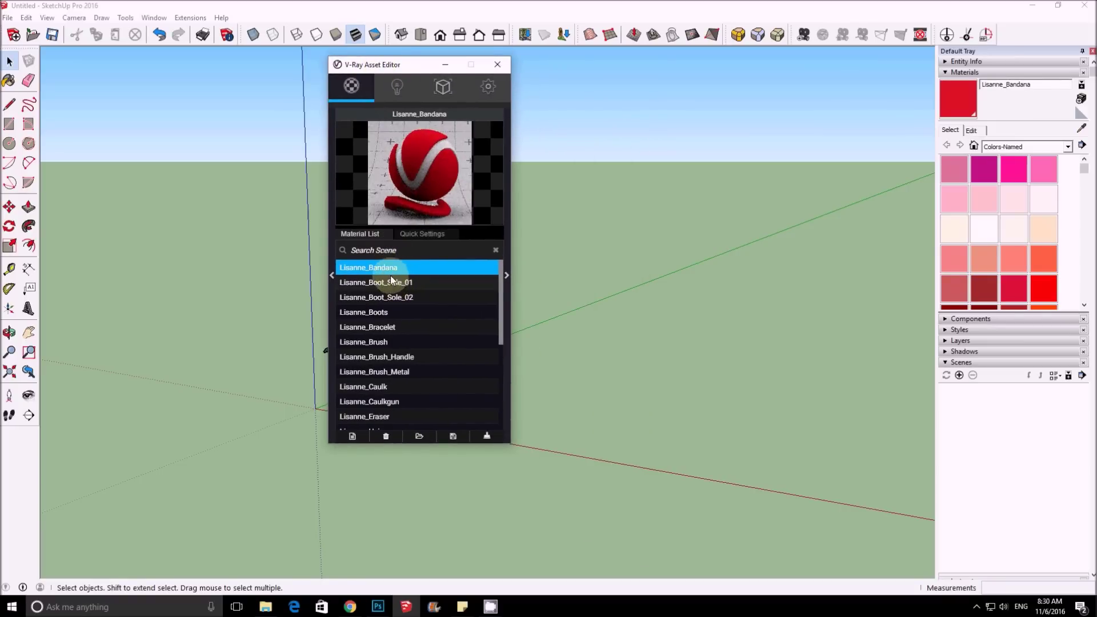
- Examine the Quick Settings of the Lisanne_Bandana material and the available material type presets
click(411, 235)
click(379, 234)
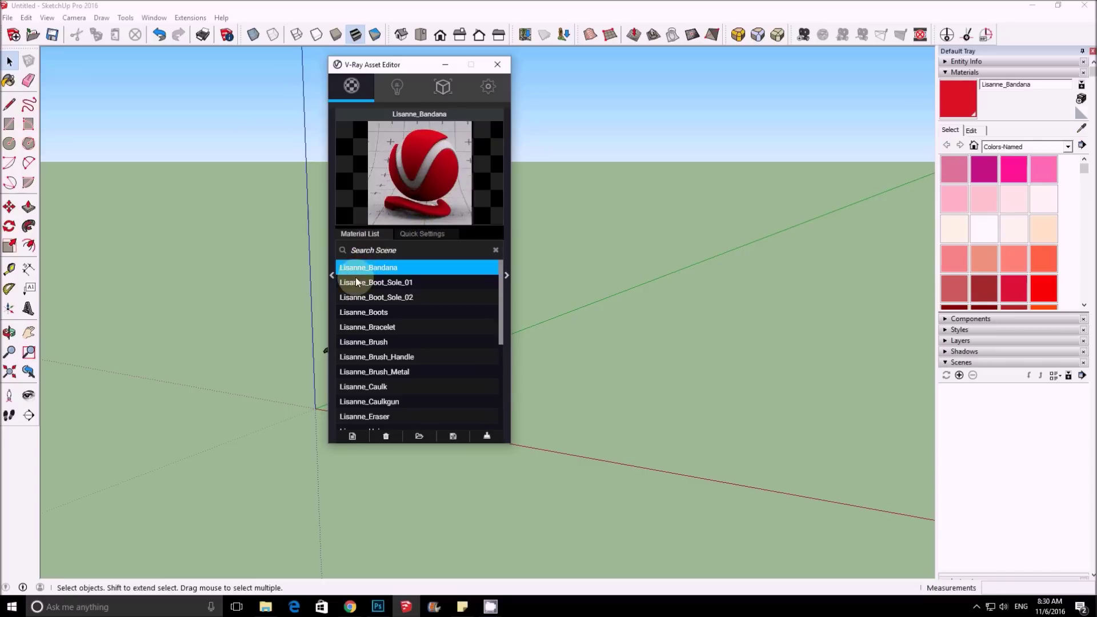
click(412, 235)
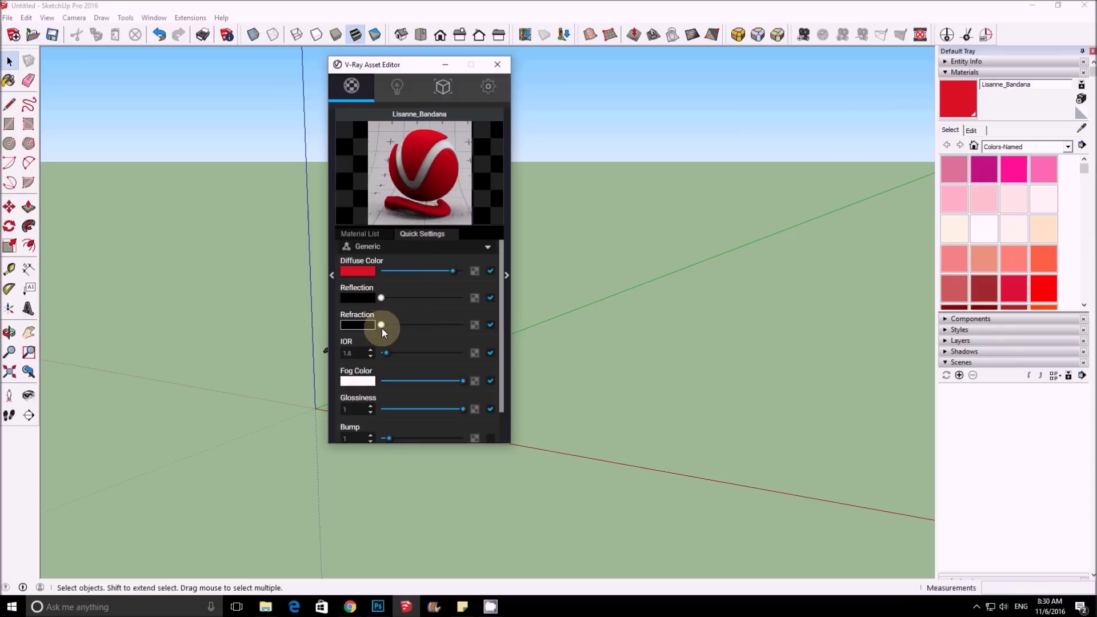
scroll(416, 318, down, 1)
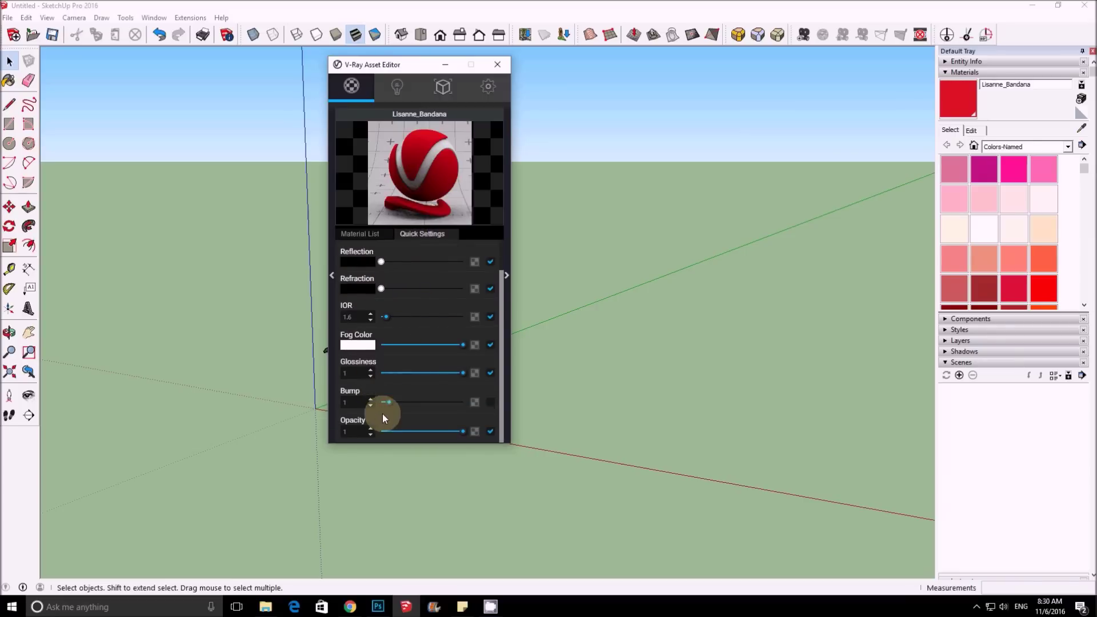
scroll(410, 285, up, 1)
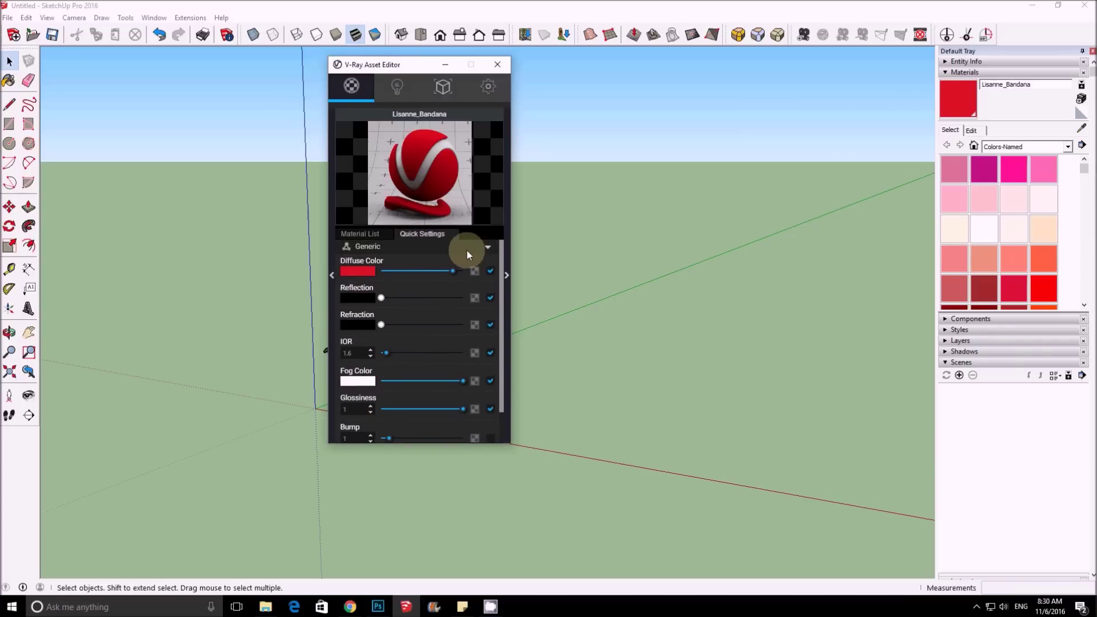
click(433, 245)
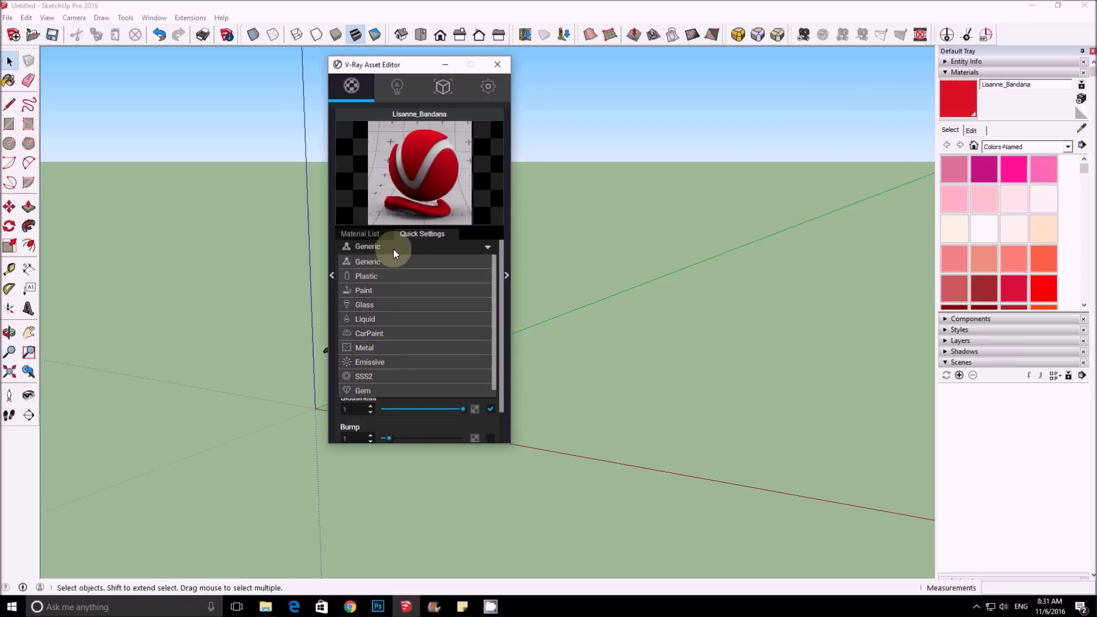
click(408, 248)
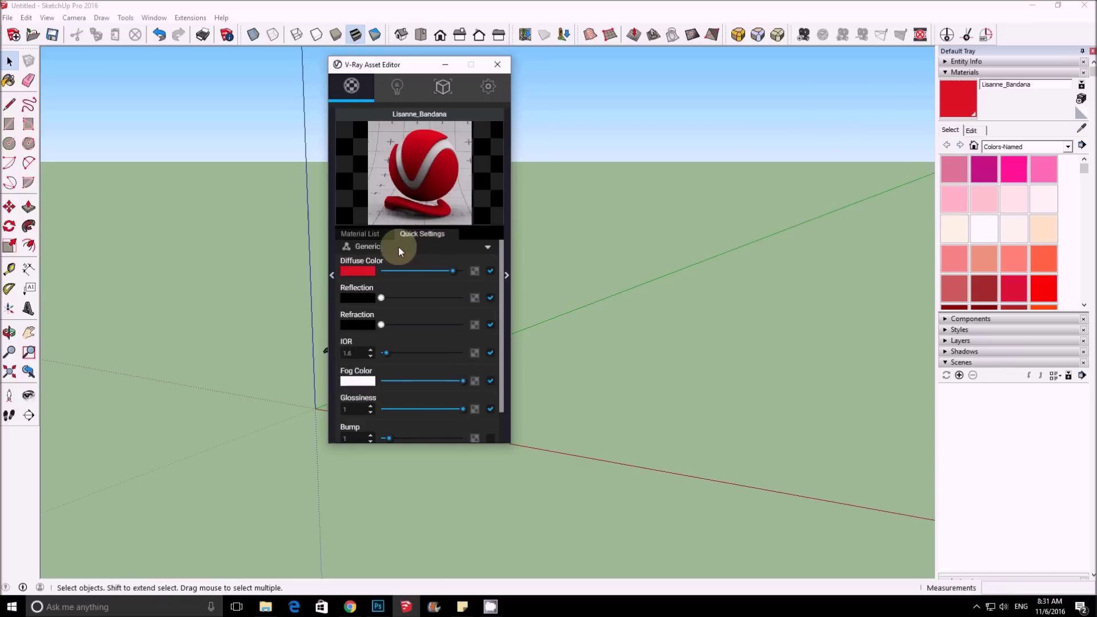
- Expand the material's advanced VRayBRDF parameters, collapse the Diffuse section and examine the layer types that can be added
click(506, 276)
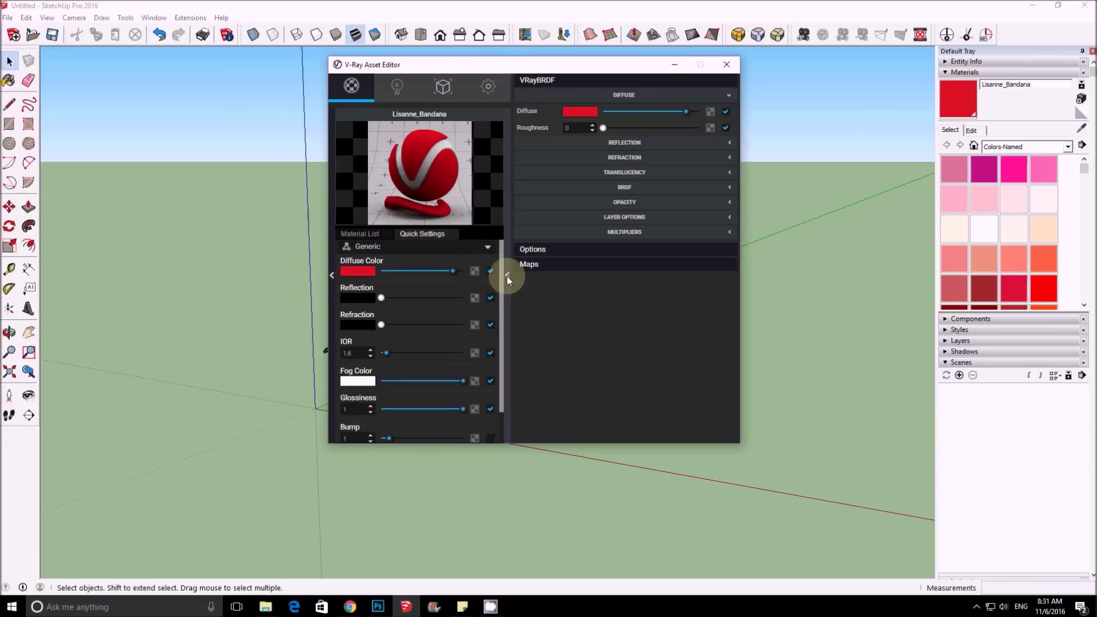
click(609, 97)
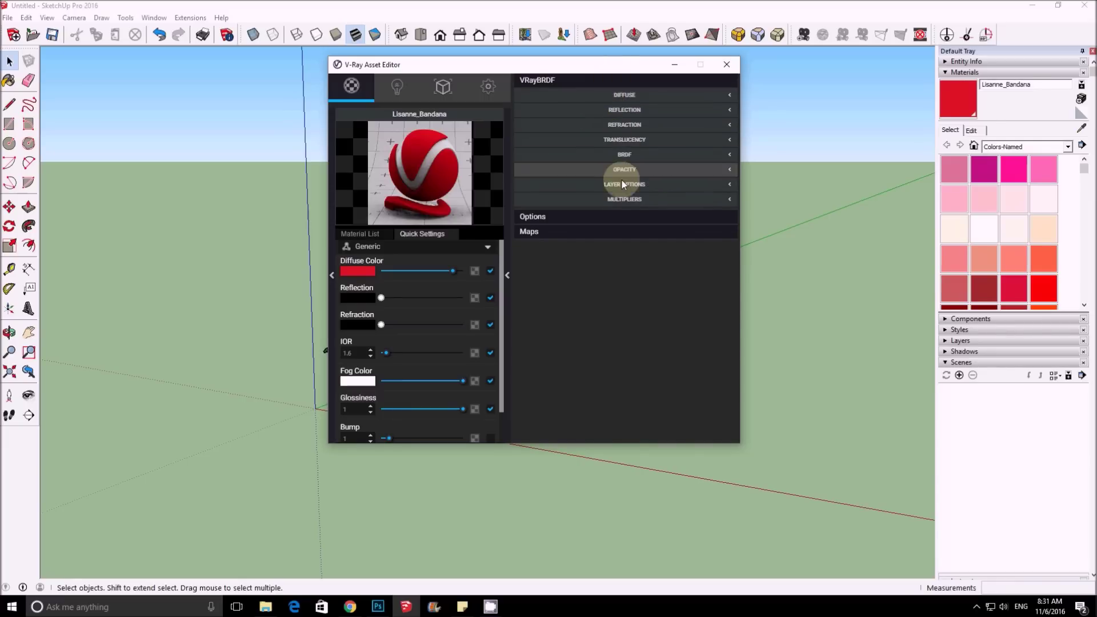
right_click(582, 232)
mouse_move(617, 242)
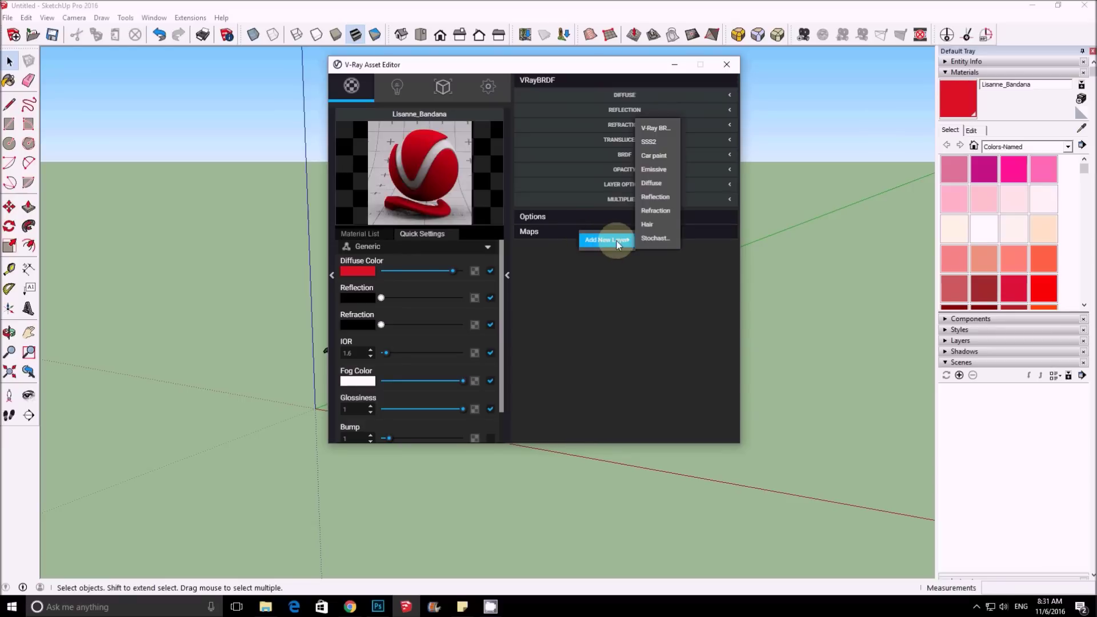
click(529, 237)
click(547, 230)
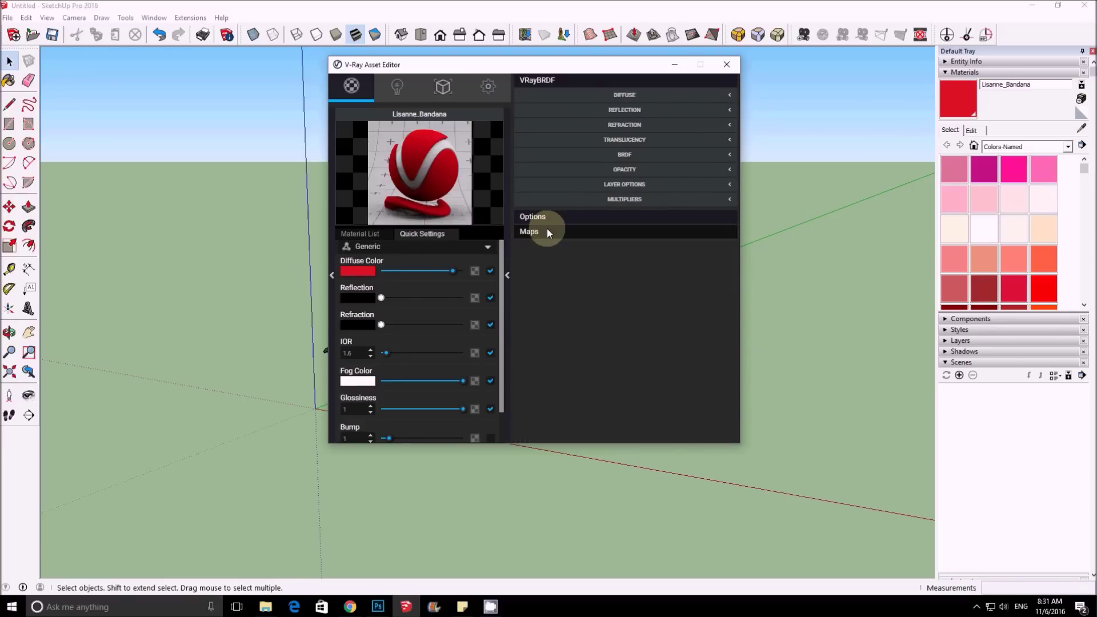
click(473, 271)
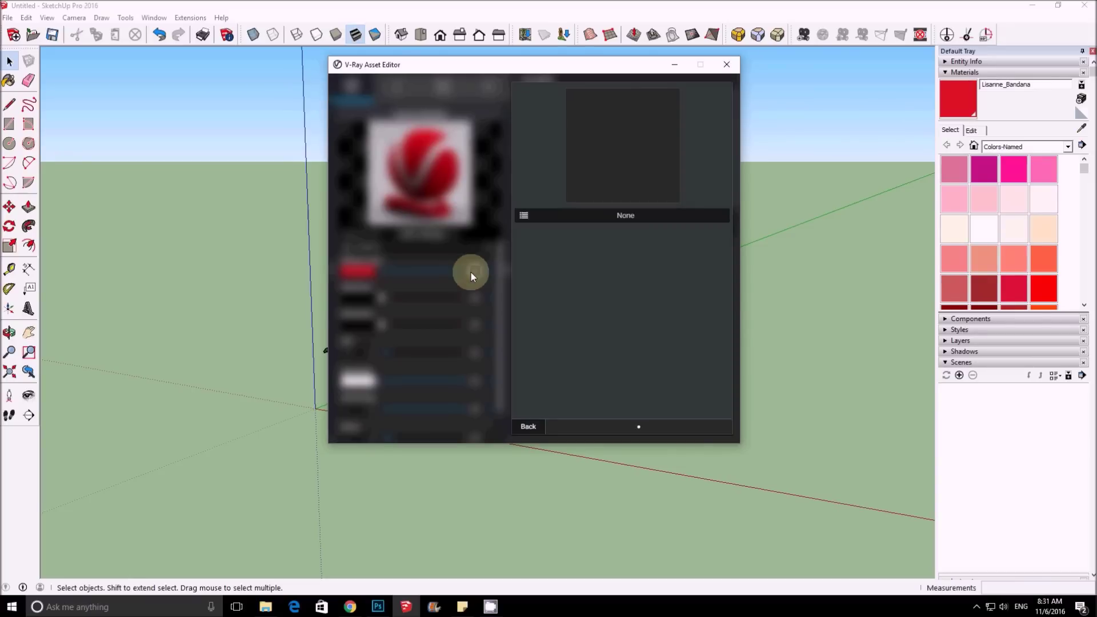
click(524, 216)
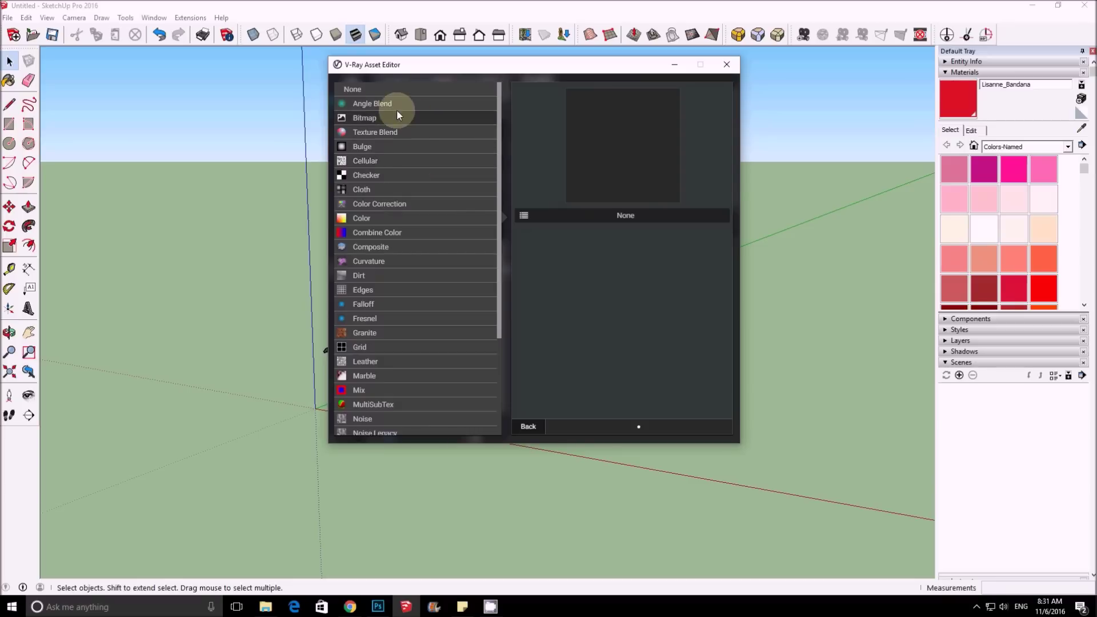
click(563, 225)
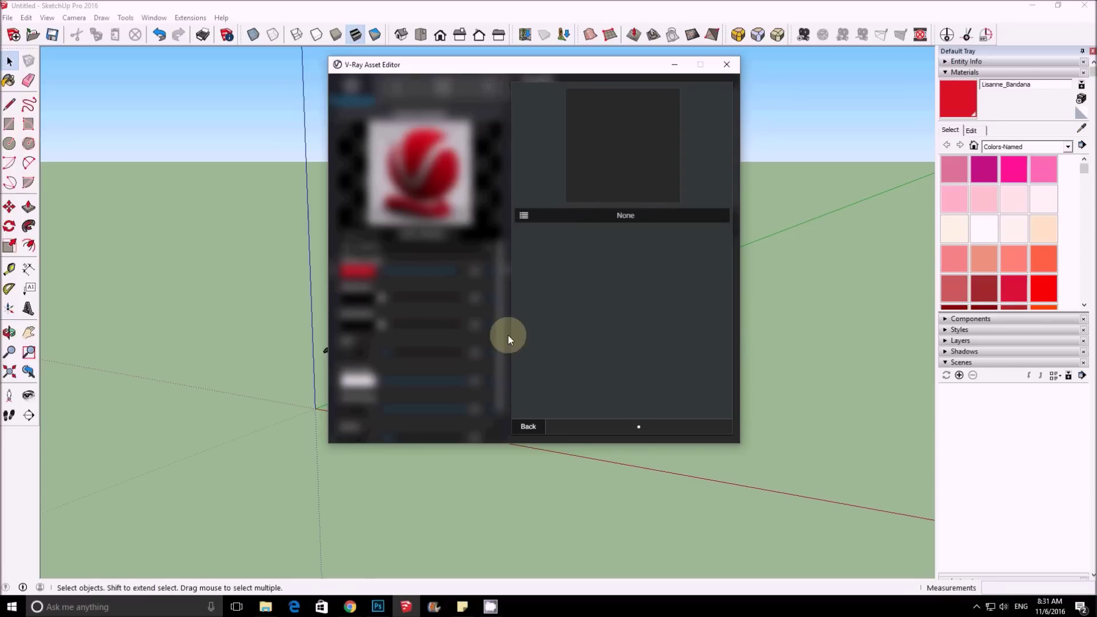
click(527, 425)
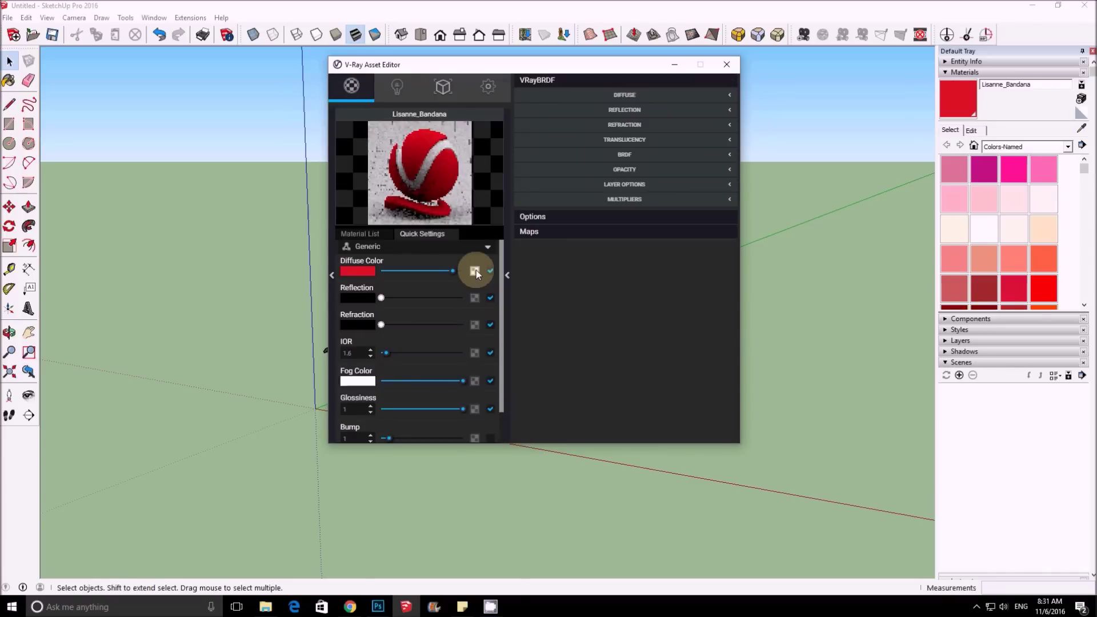
- Assign the Grass0197_4_M image as a Bitmap texture to the Diffuse Color of the Lisanne_Bandana material
click(474, 271)
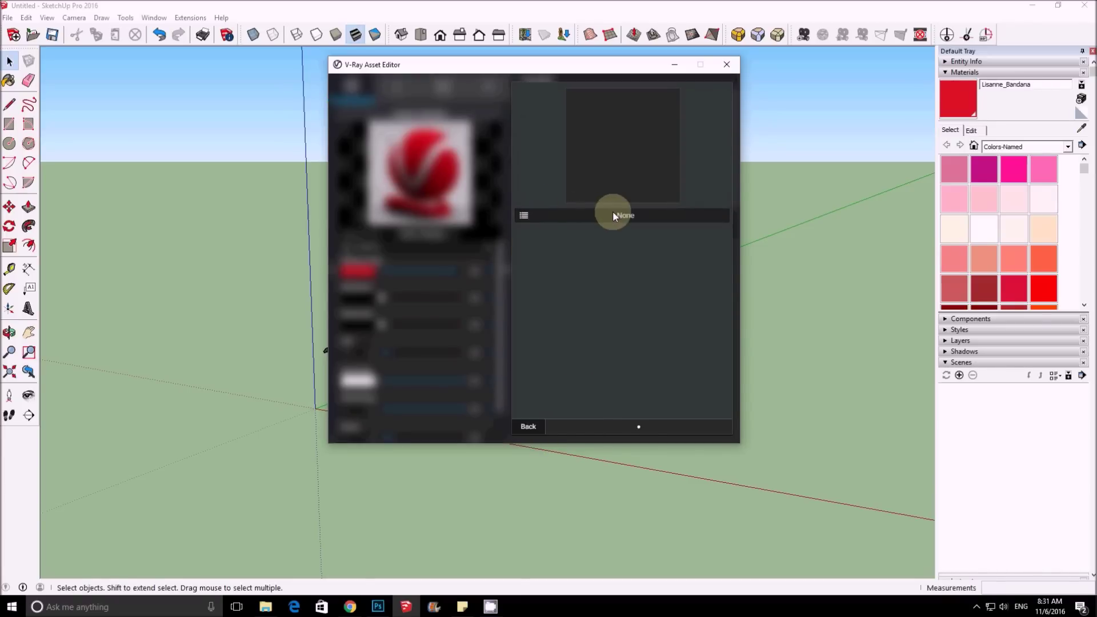
click(524, 216)
scroll(374, 392, down, 3)
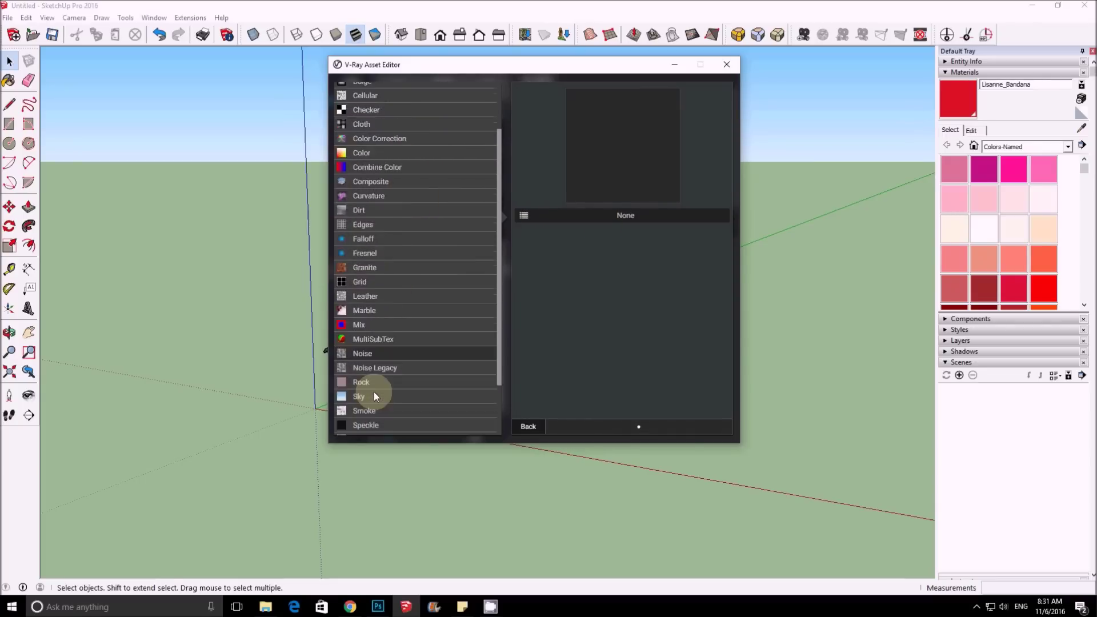
scroll(409, 266, up, 3)
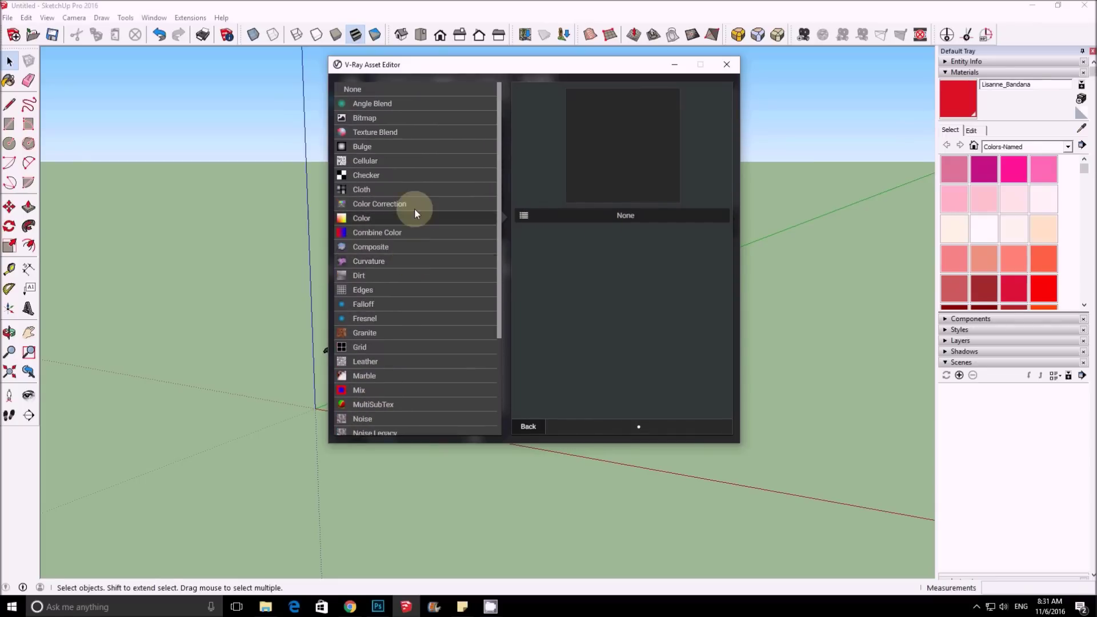
click(370, 118)
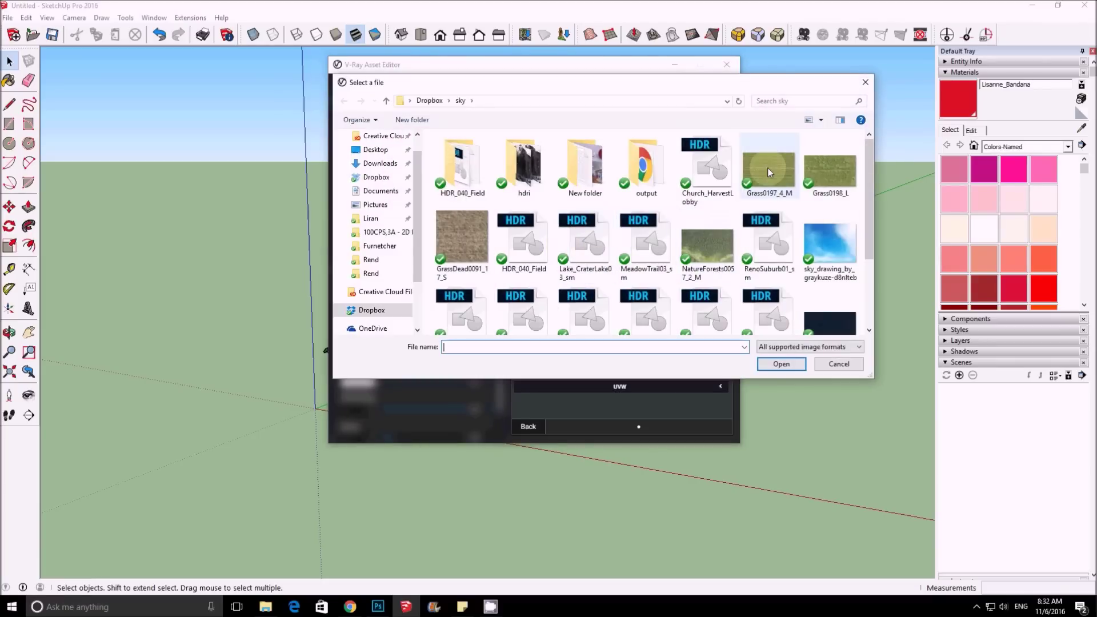
click(794, 177)
click(781, 364)
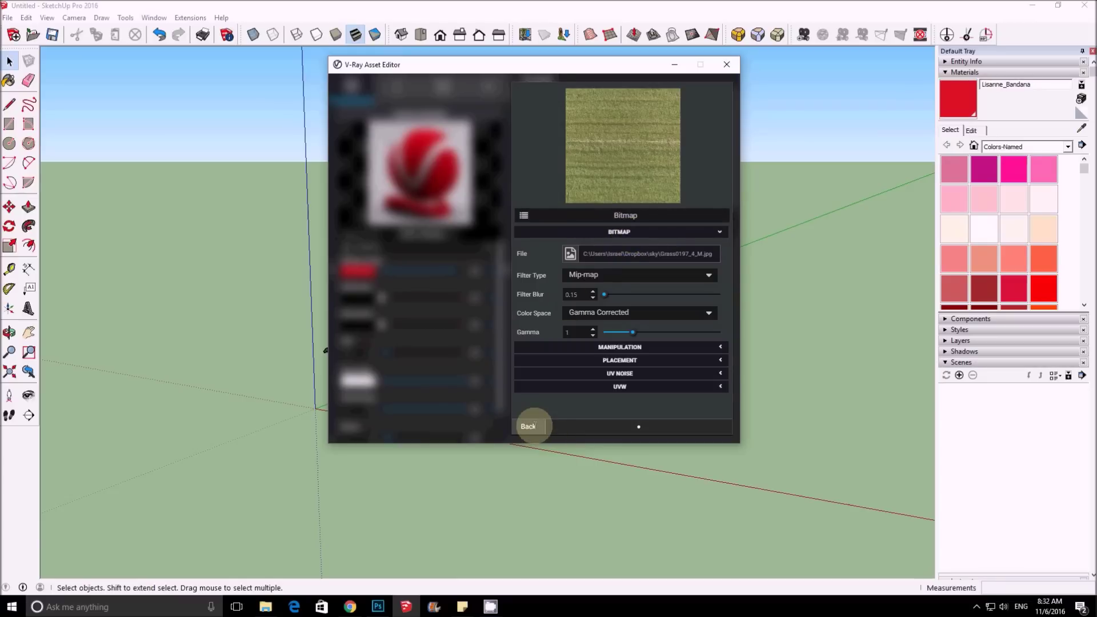
click(527, 426)
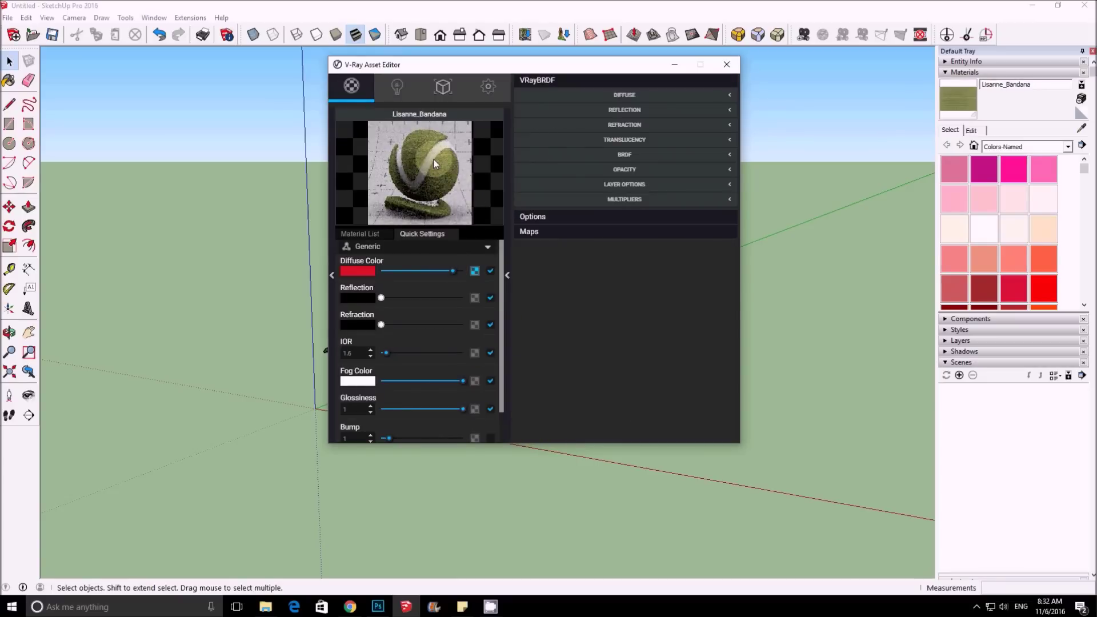
click(463, 256)
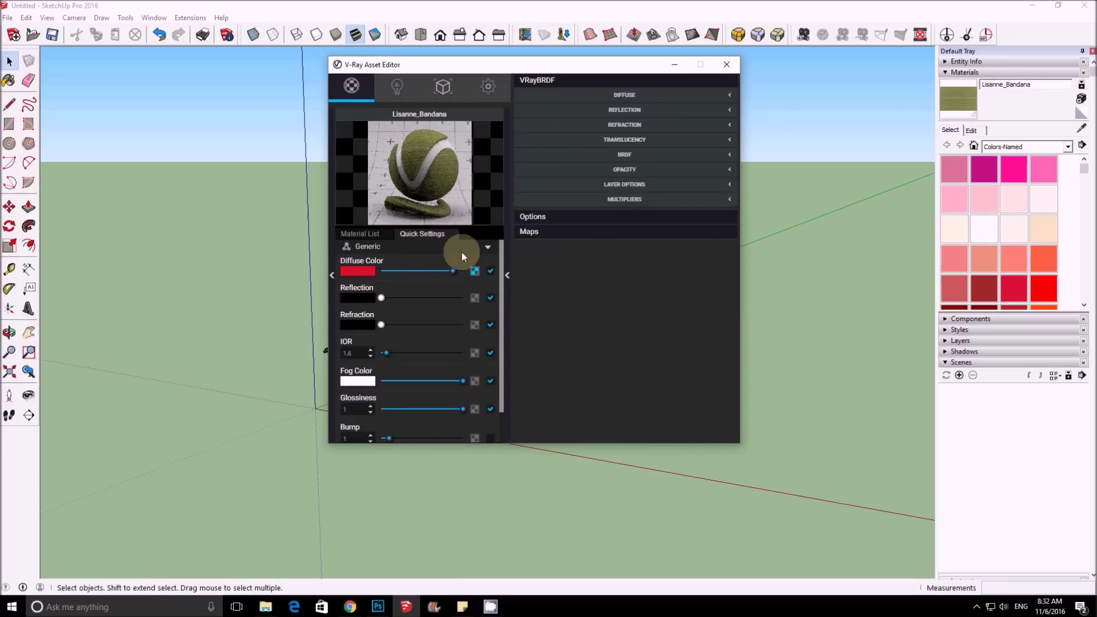
- Copy the Diffuse Color grass texture into the Reflection and Bump texture slots of the same material
right_click(477, 277)
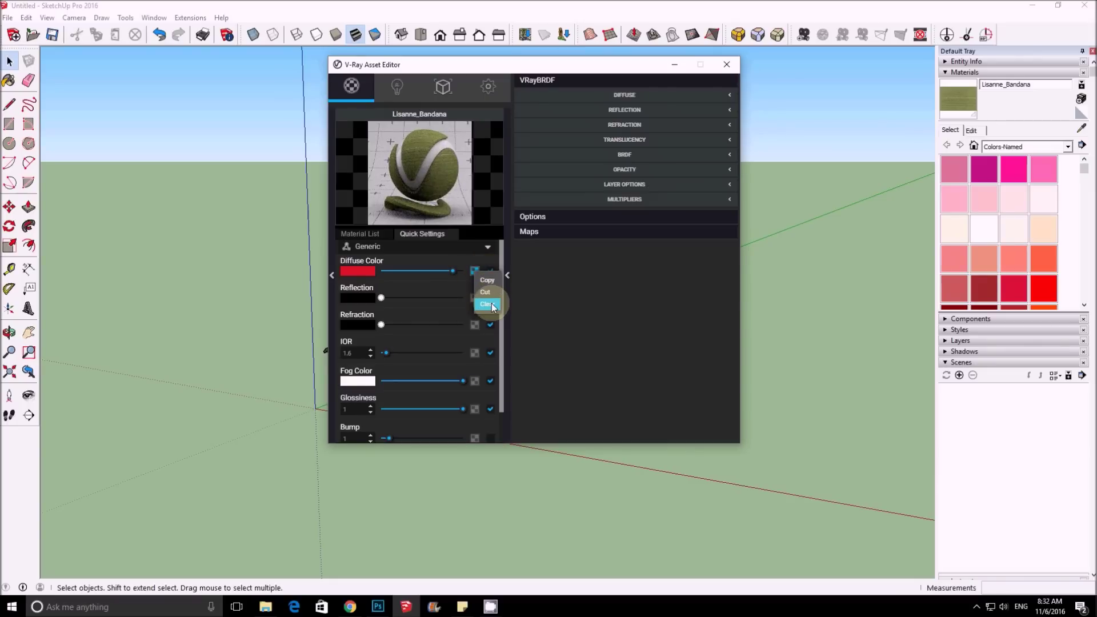
click(487, 293)
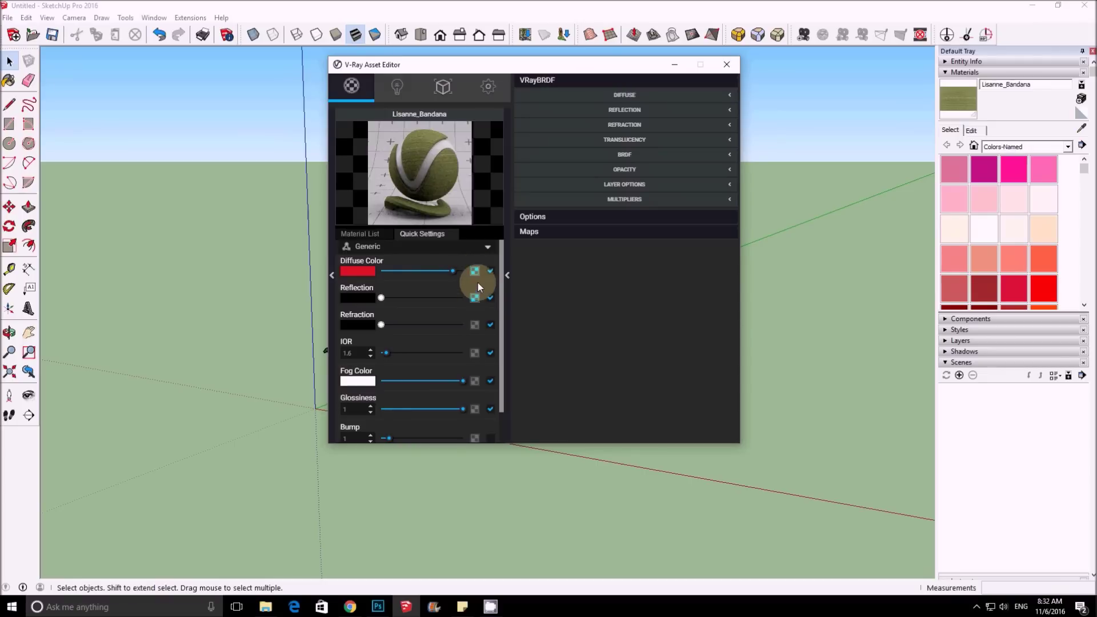
click(474, 297)
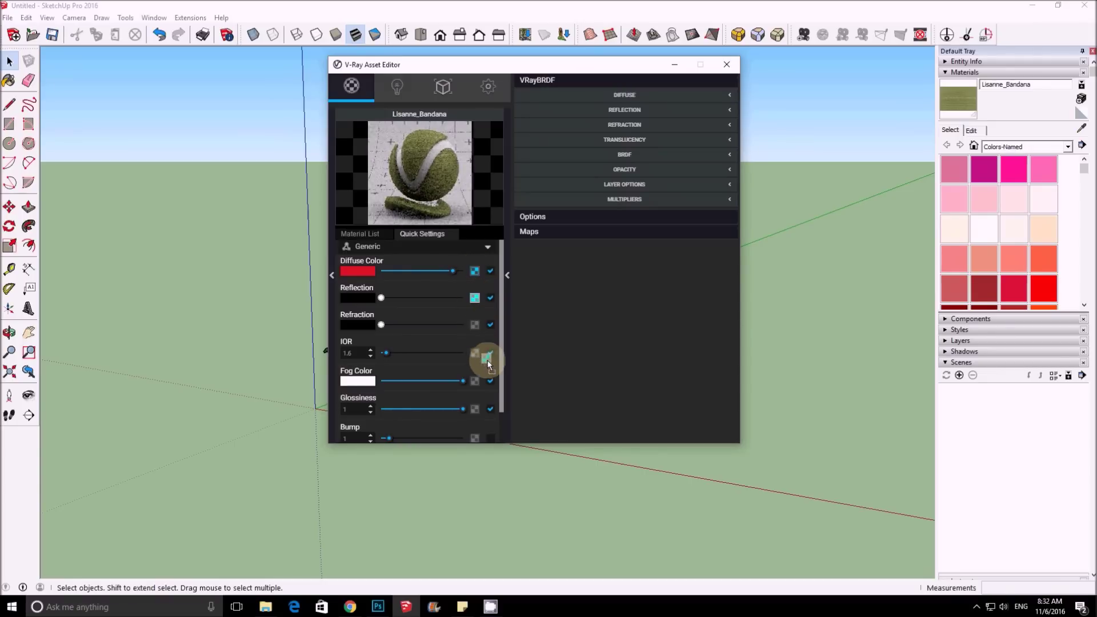
scroll(477, 440, down, 1)
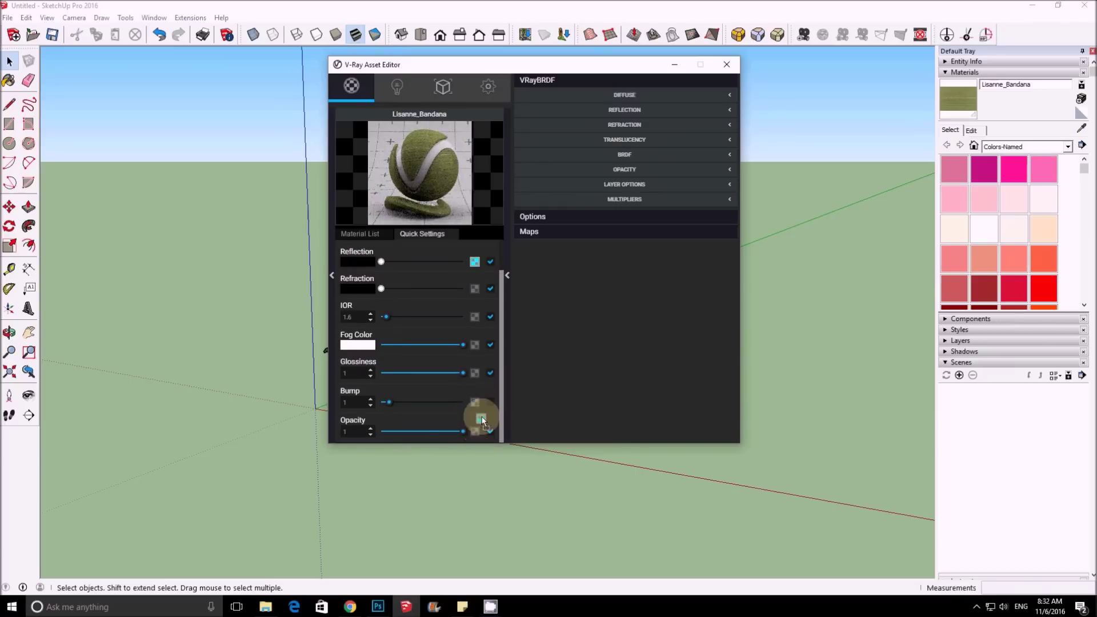
click(473, 399)
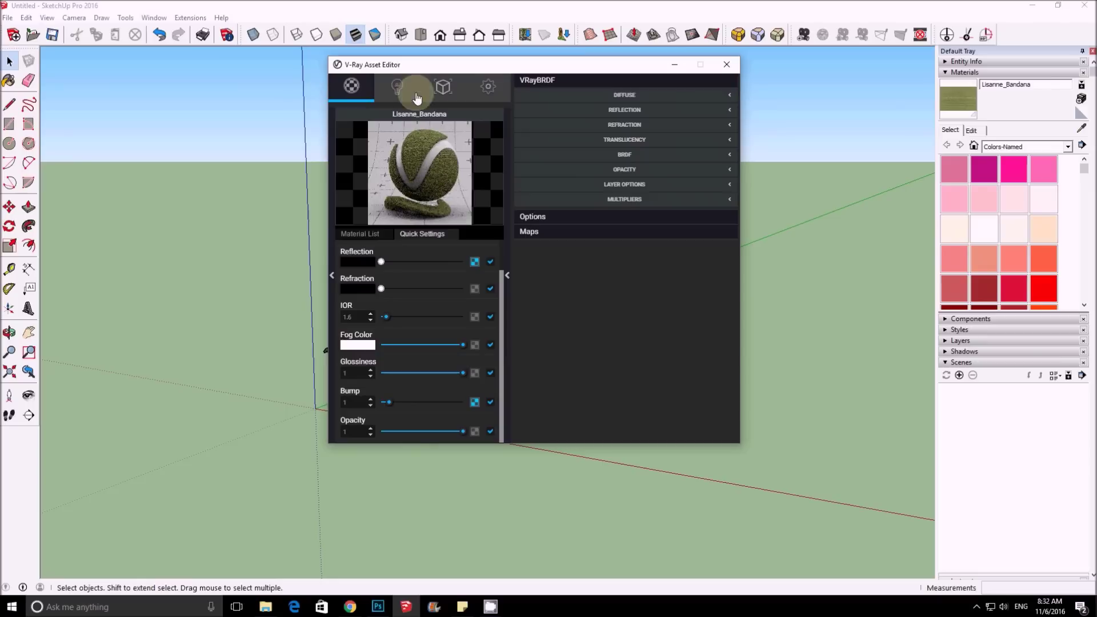
- Examine the SunLight parameters, the geometry list and the render settings in the Asset Editor
click(393, 88)
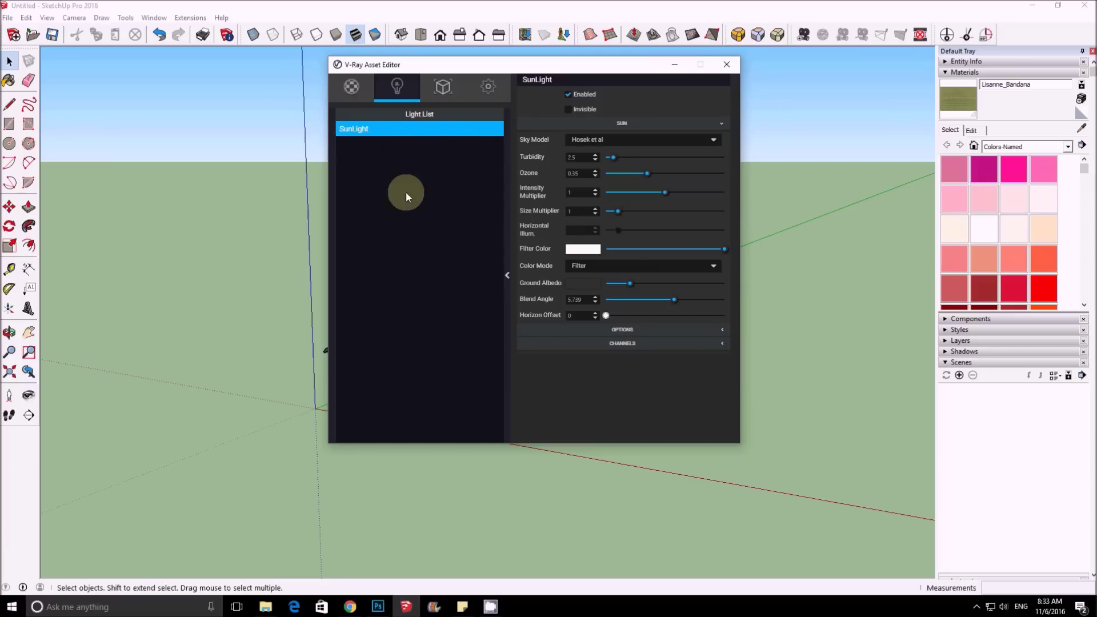
click(508, 260)
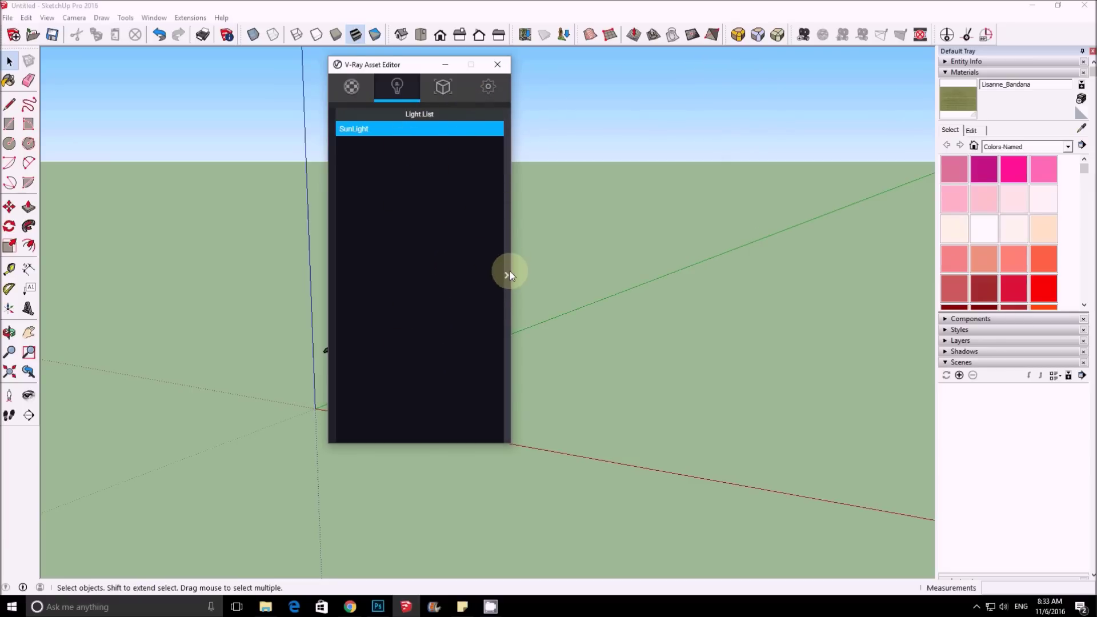
click(506, 274)
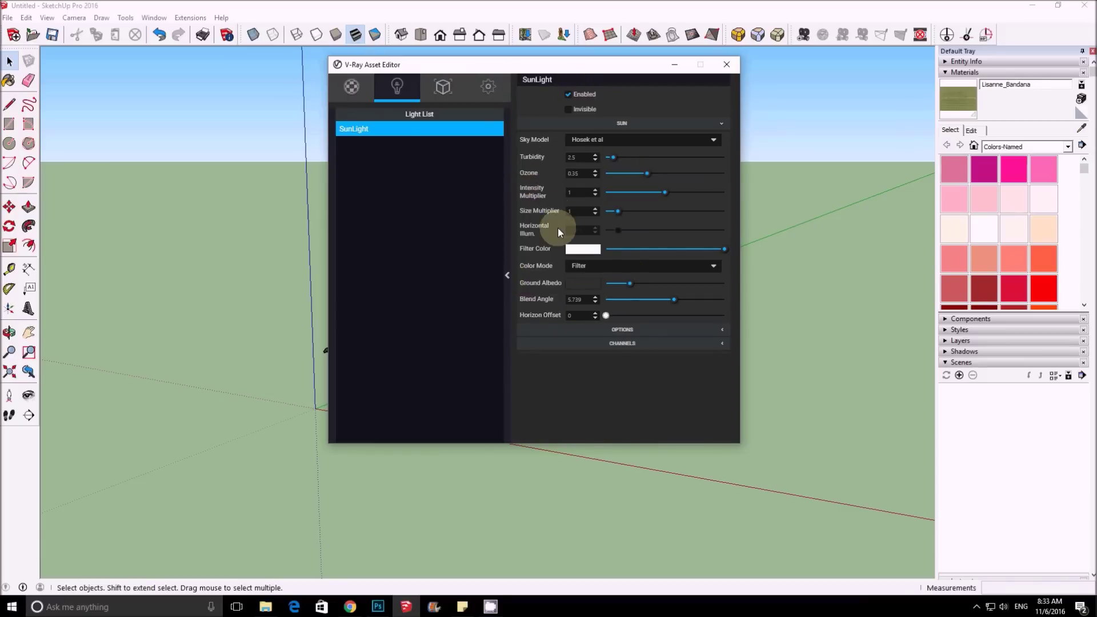
click(428, 98)
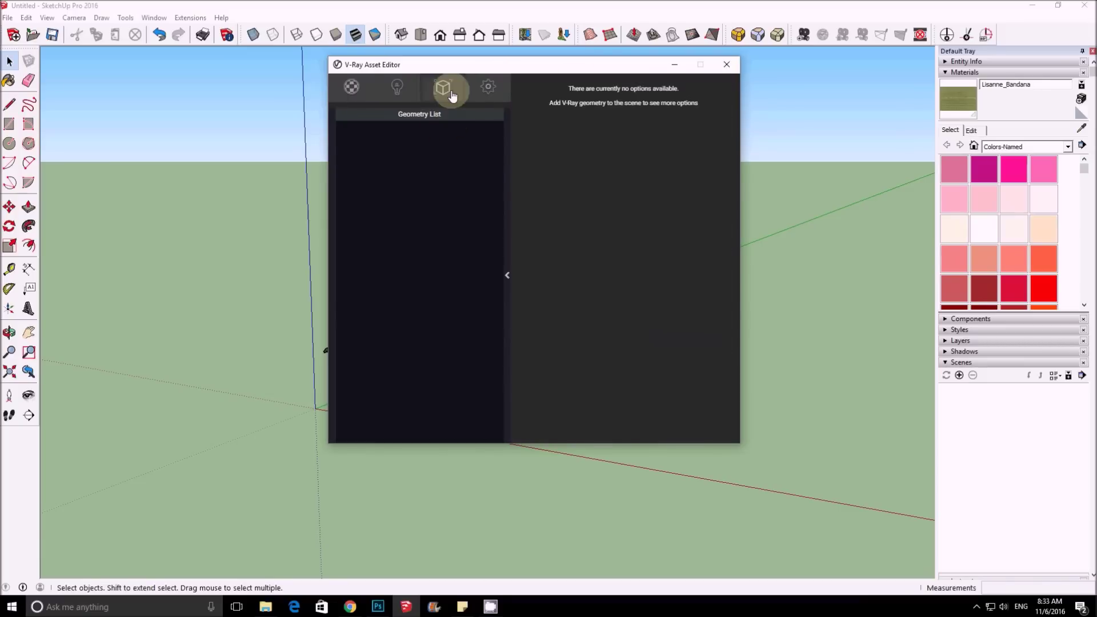
drag(463, 62, 567, 76)
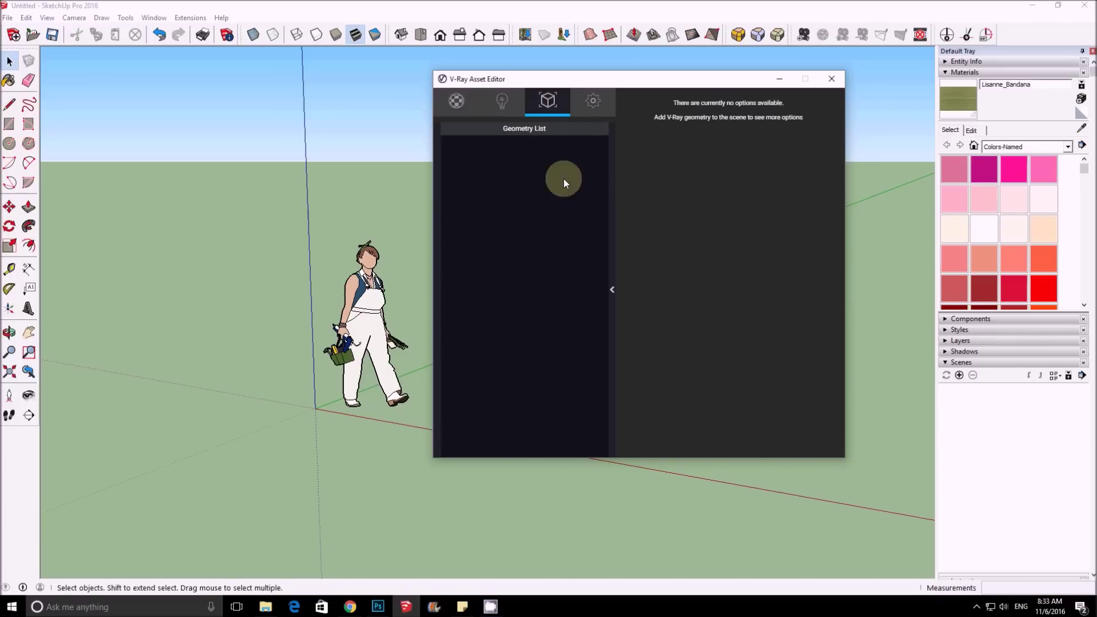
click(593, 103)
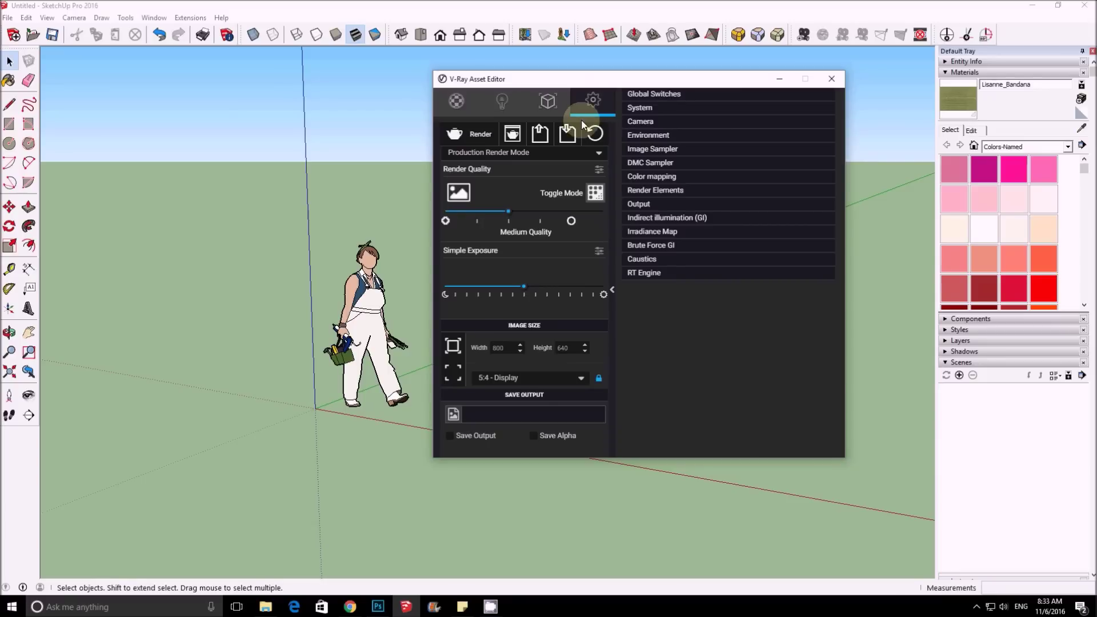
- Examine the render modes, aspect ratio presets and advanced render settings, return to the material settings and minimize the V-Ray Asset Editor
click(611, 290)
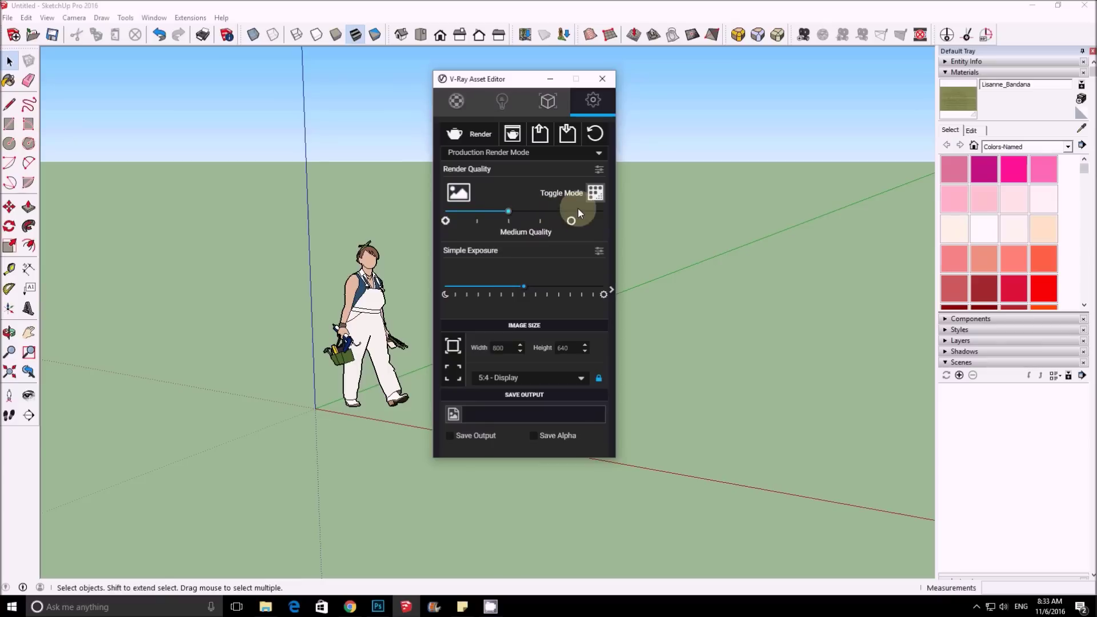
click(595, 149)
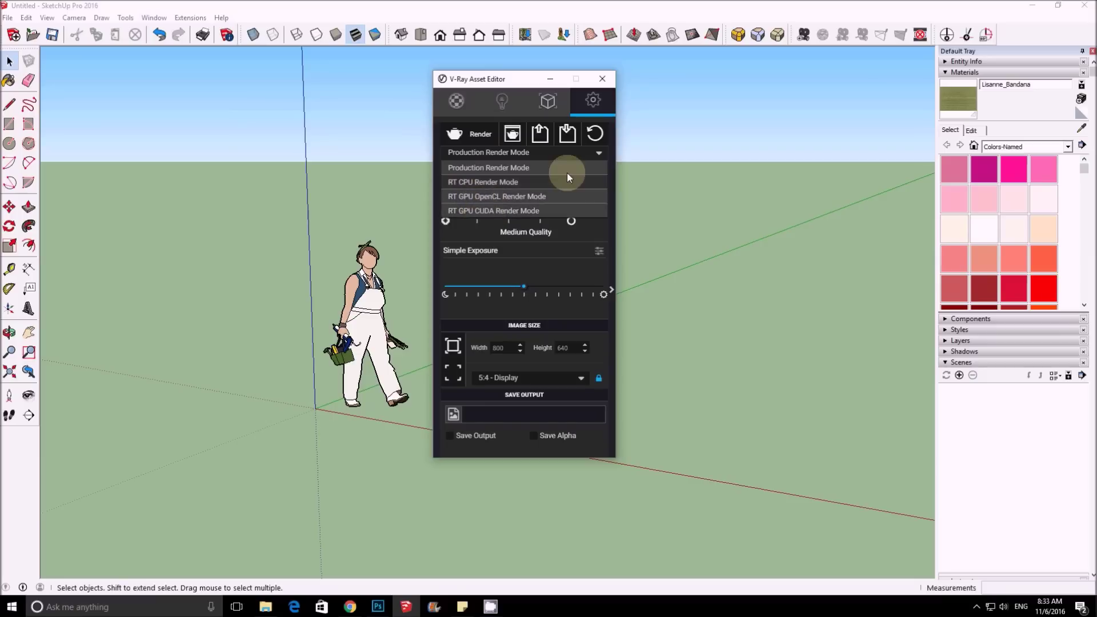
click(600, 149)
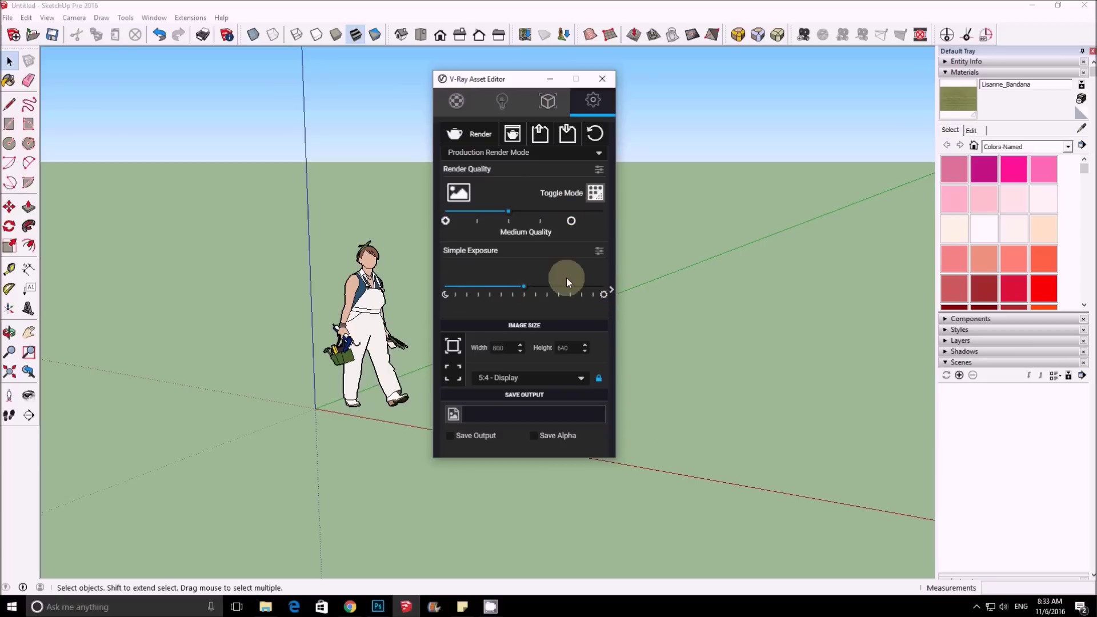
click(540, 378)
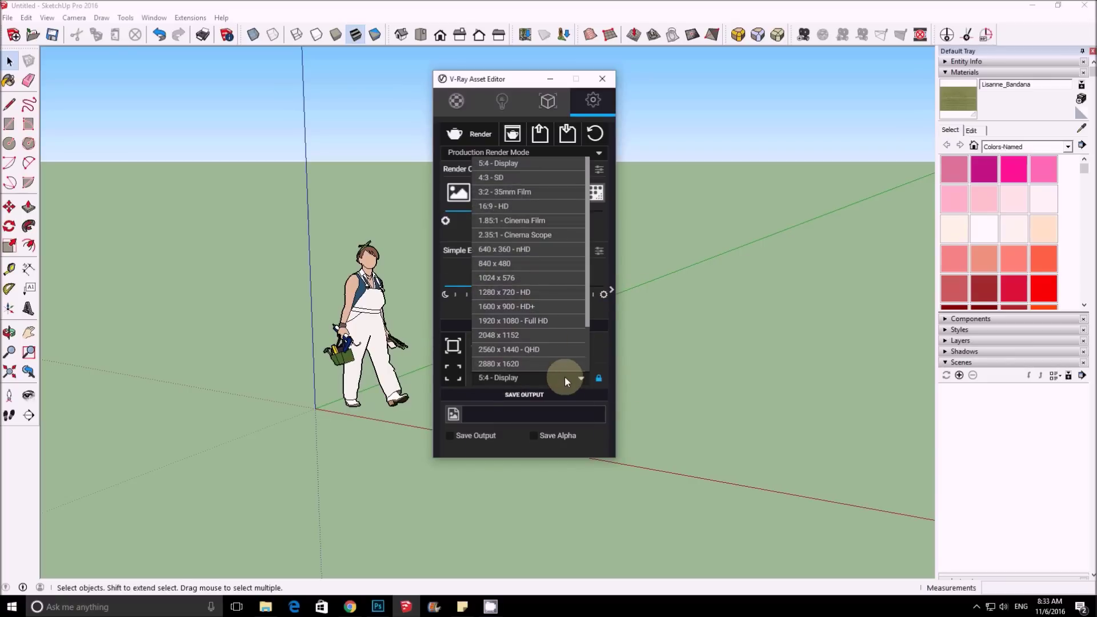
click(565, 376)
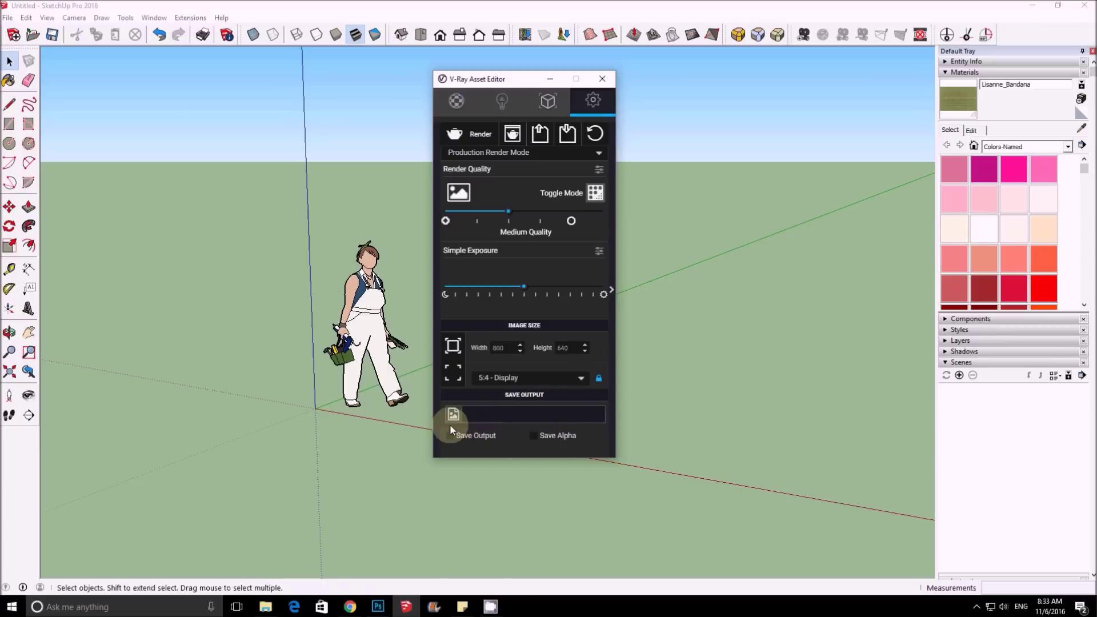
click(611, 290)
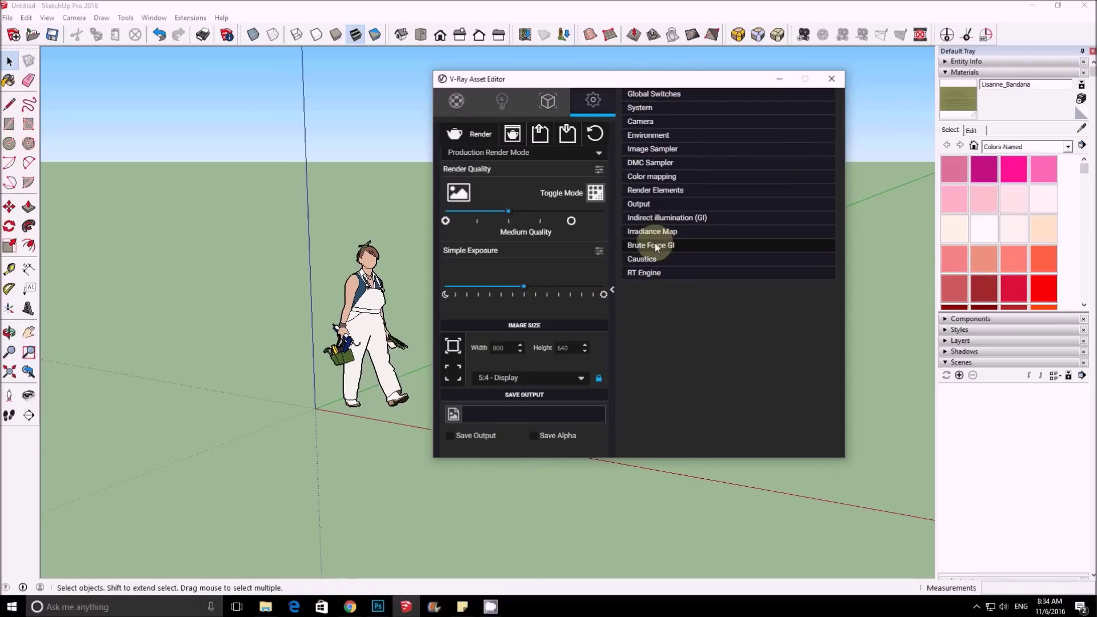
click(612, 290)
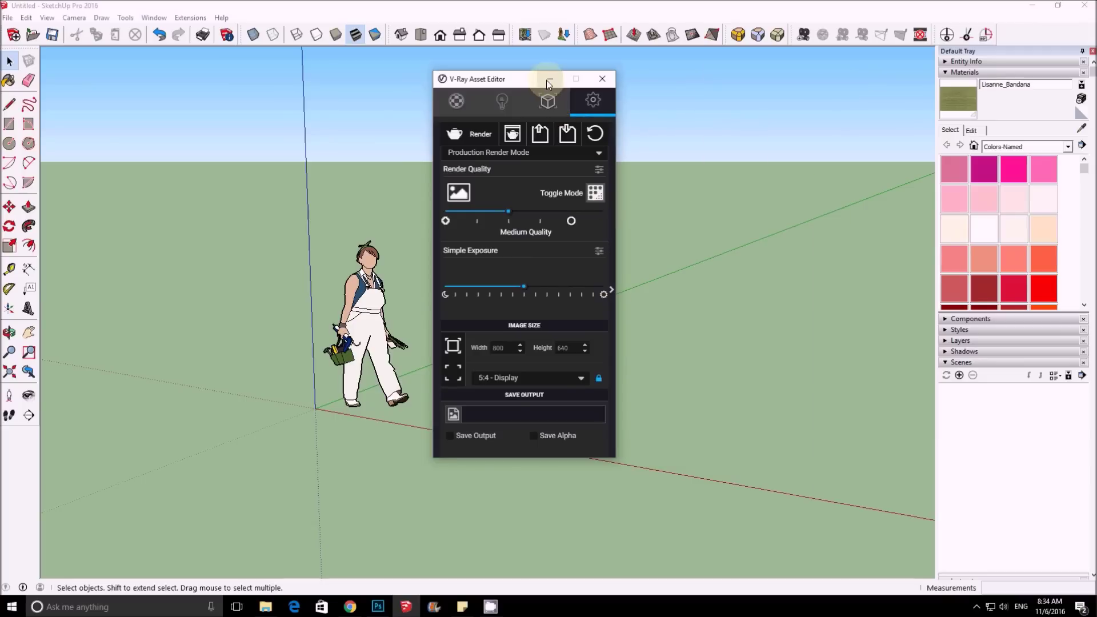
click(455, 101)
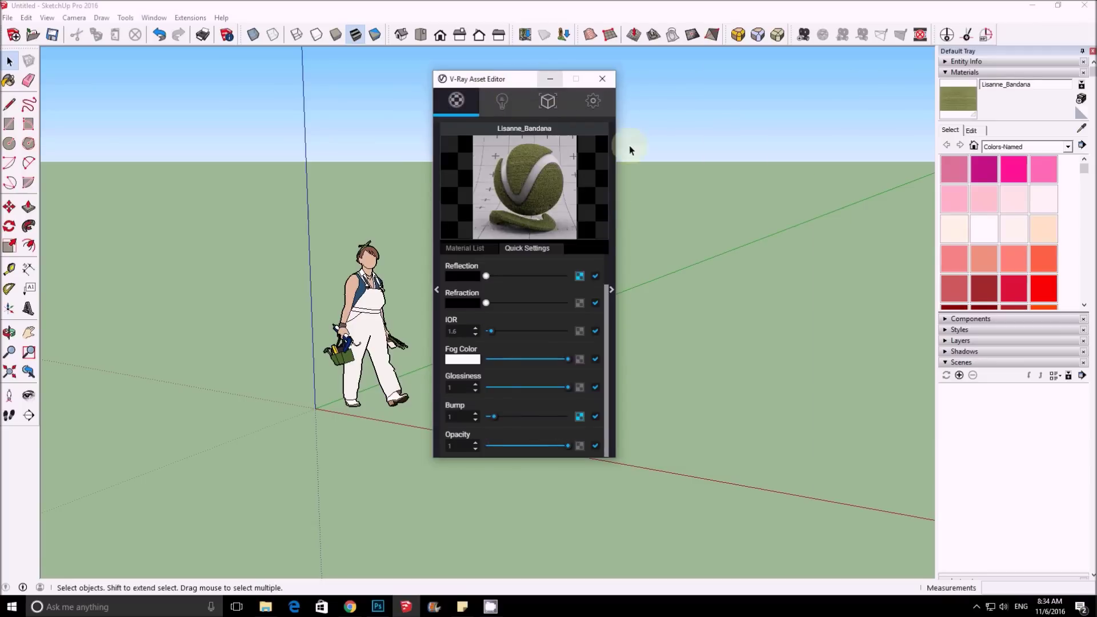
click(550, 78)
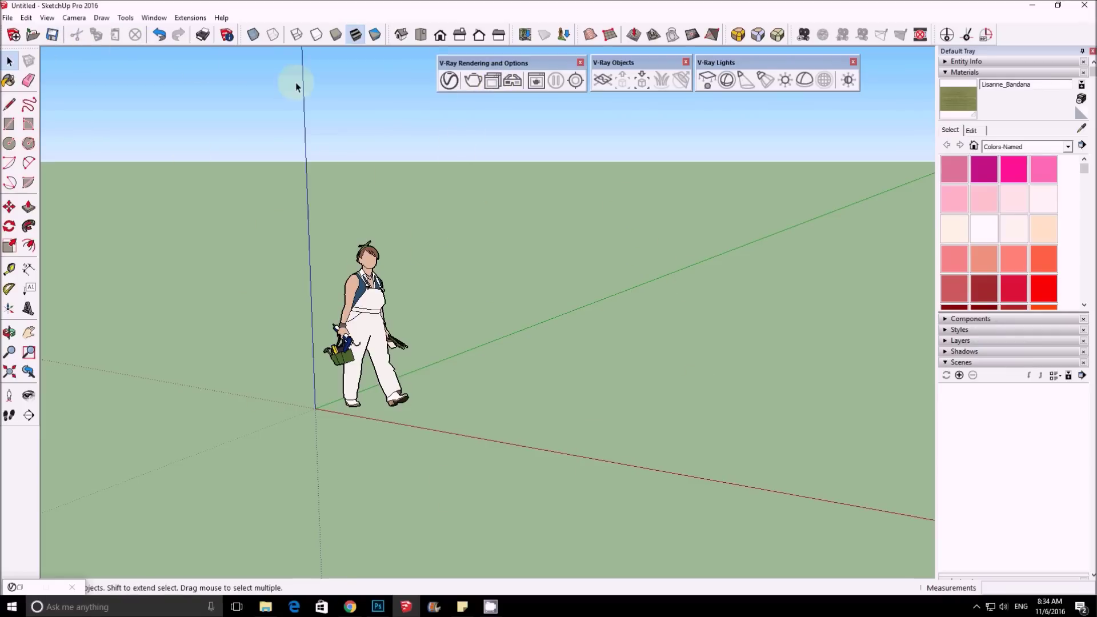
- Render the scene as a VR cube map, inspect the human figure up close in the frame buffer and close the buffer
click(514, 81)
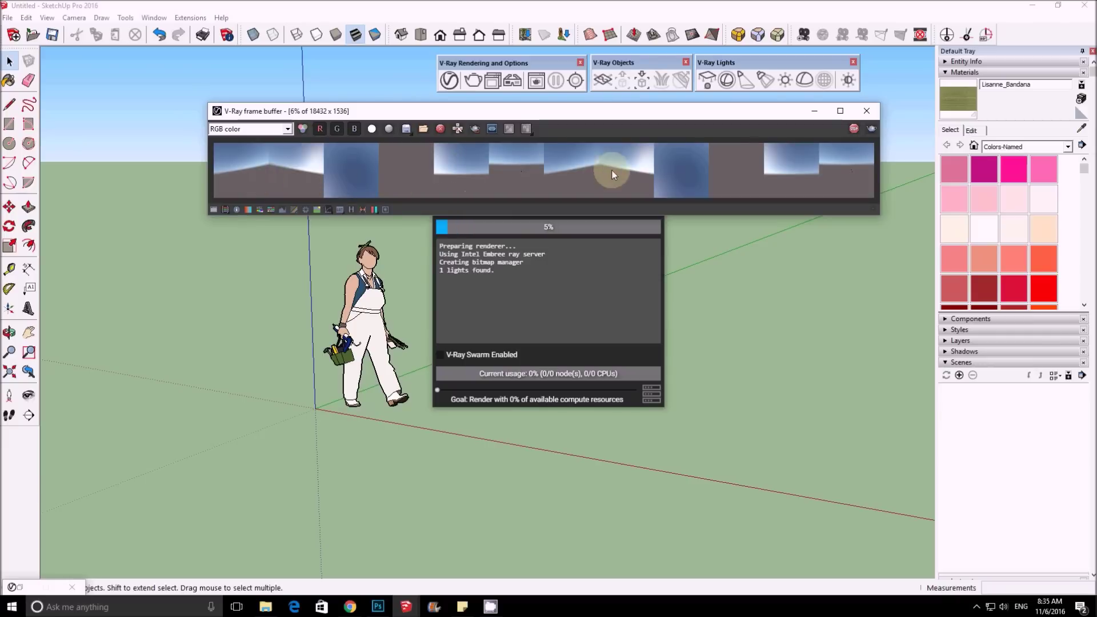
double_click(524, 171)
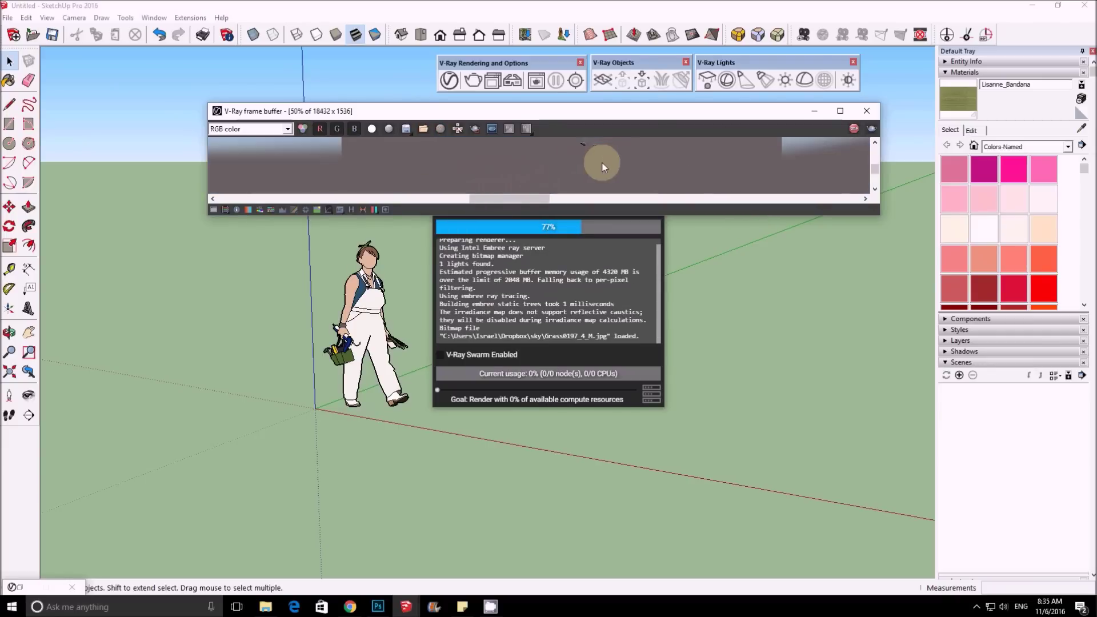
scroll(597, 169, down, 1)
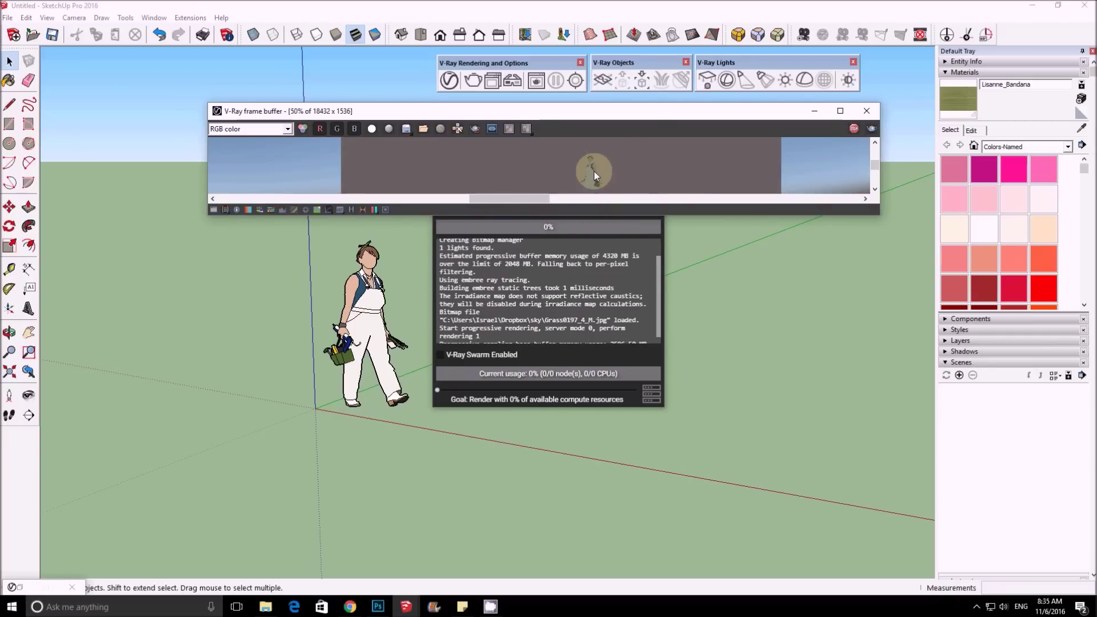
scroll(602, 172, down, 2)
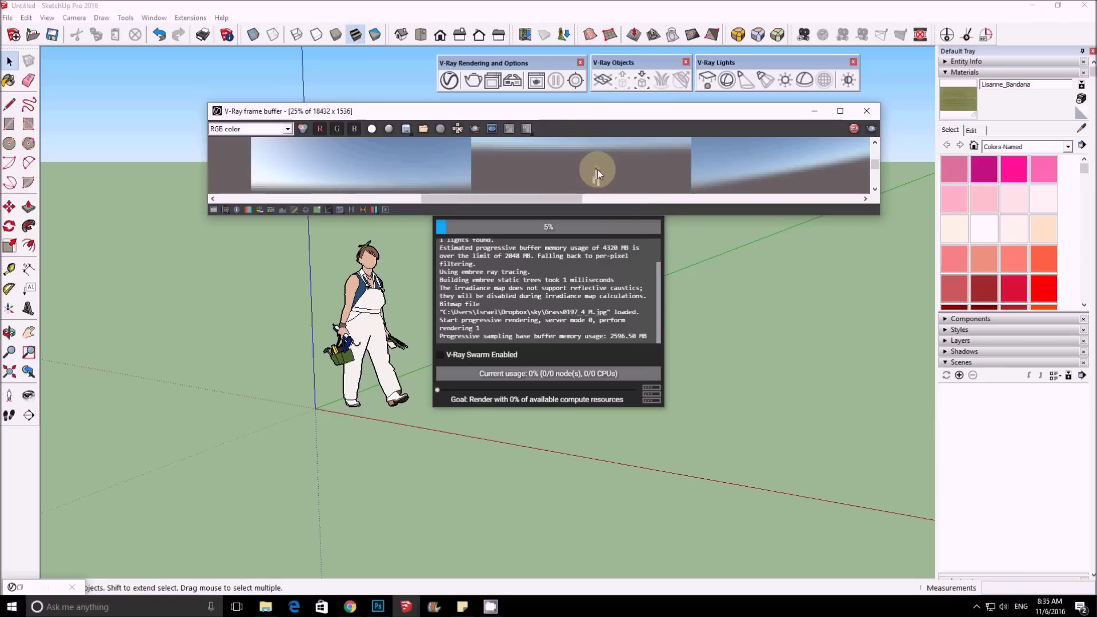
scroll(577, 168, down, 1)
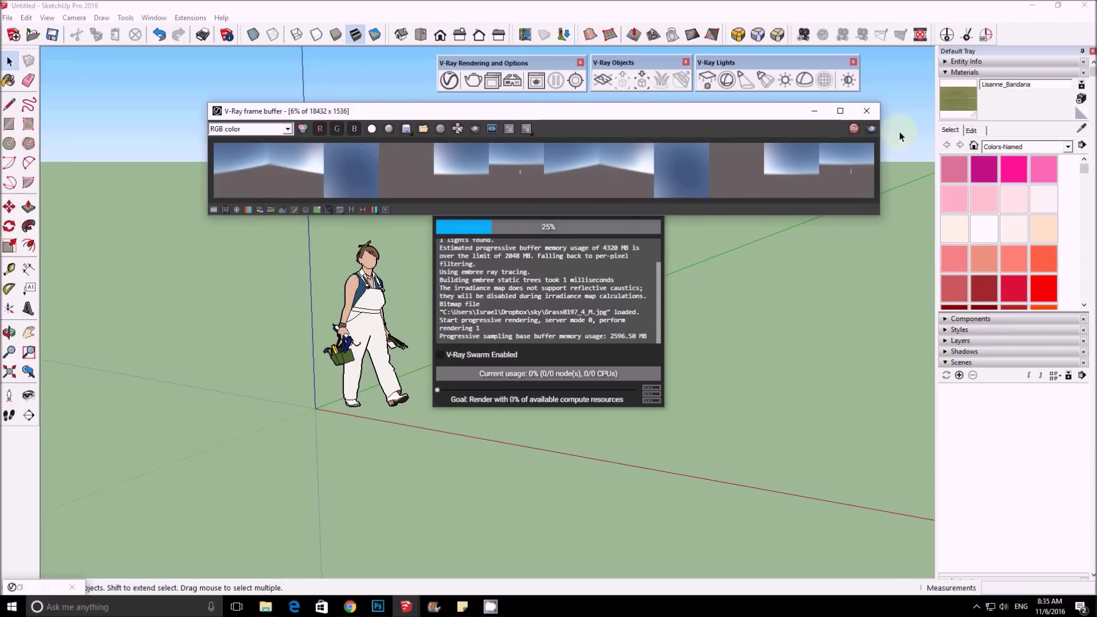
click(866, 111)
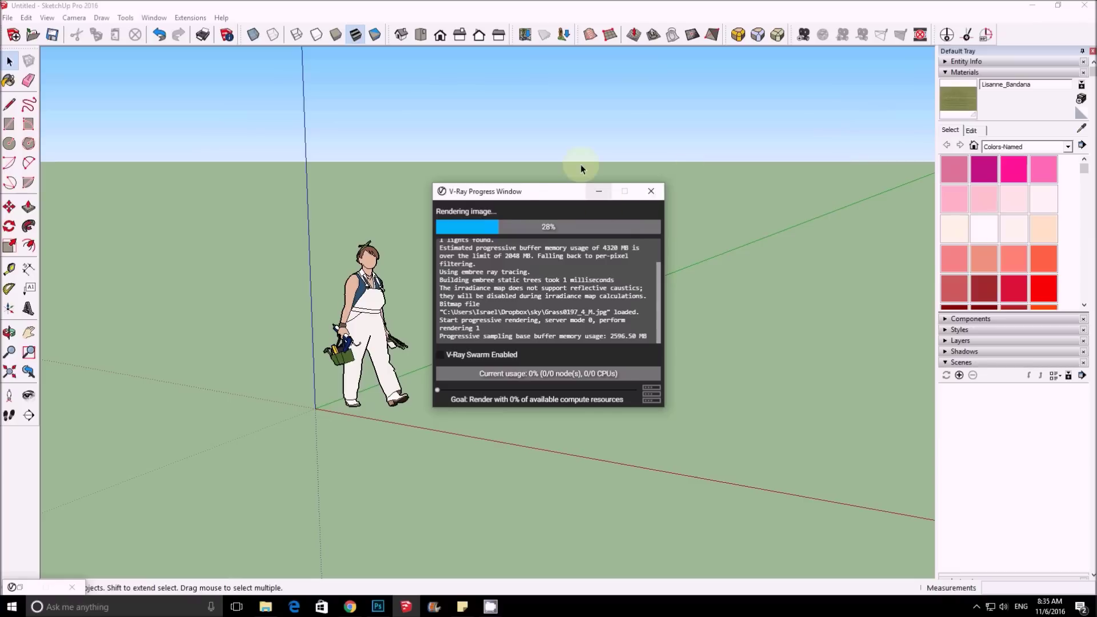
- Reopen the V-Ray frame buffer, close it again and dismiss the render progress window
click(569, 123)
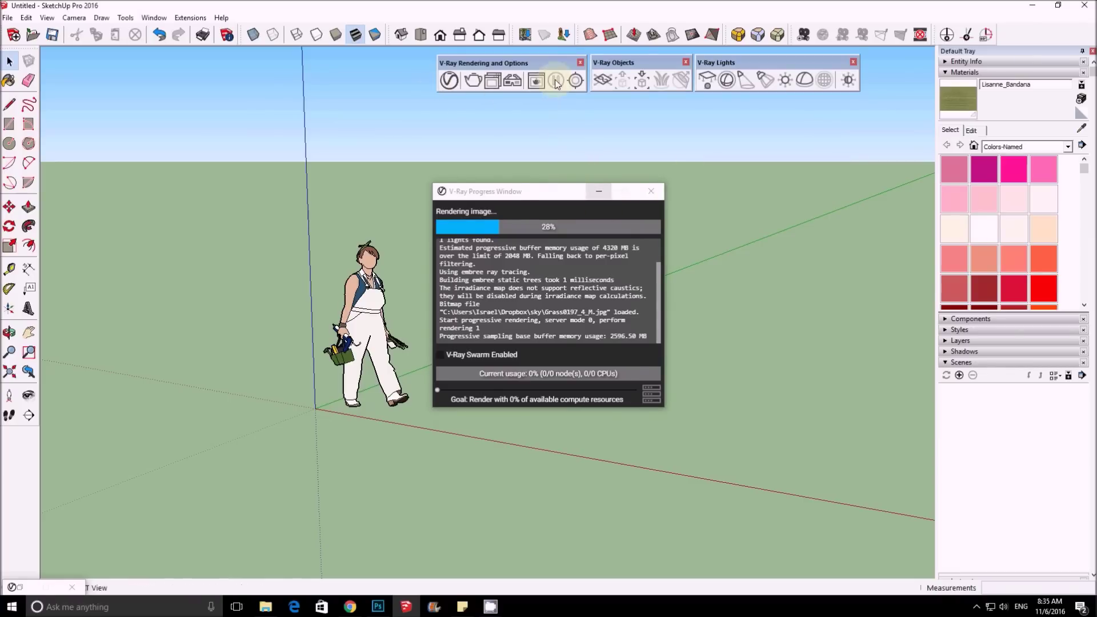
click(537, 81)
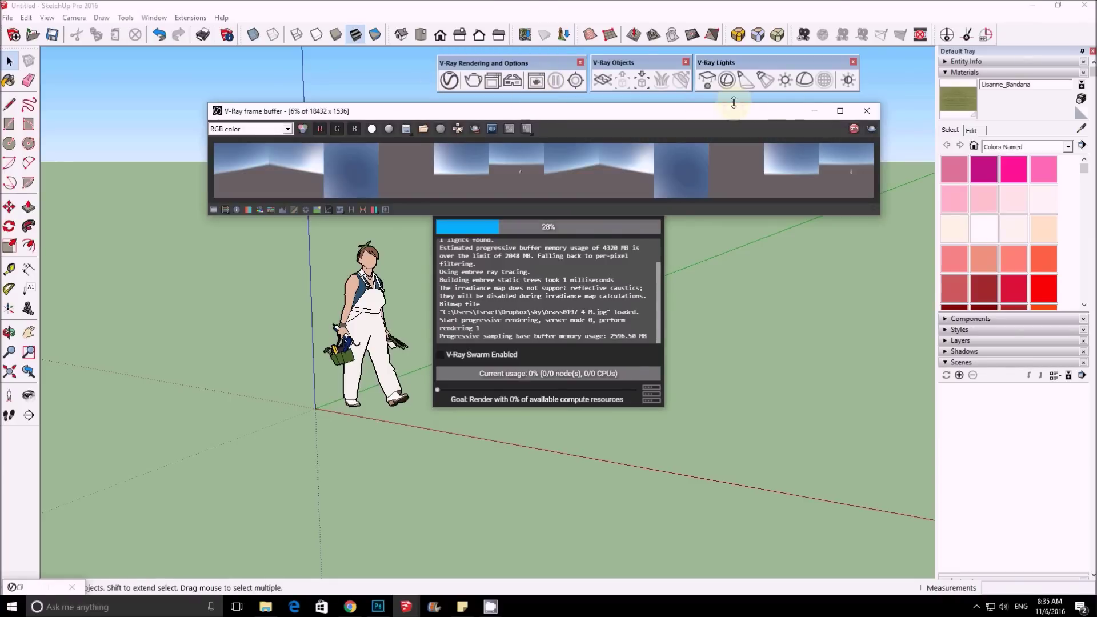
click(866, 111)
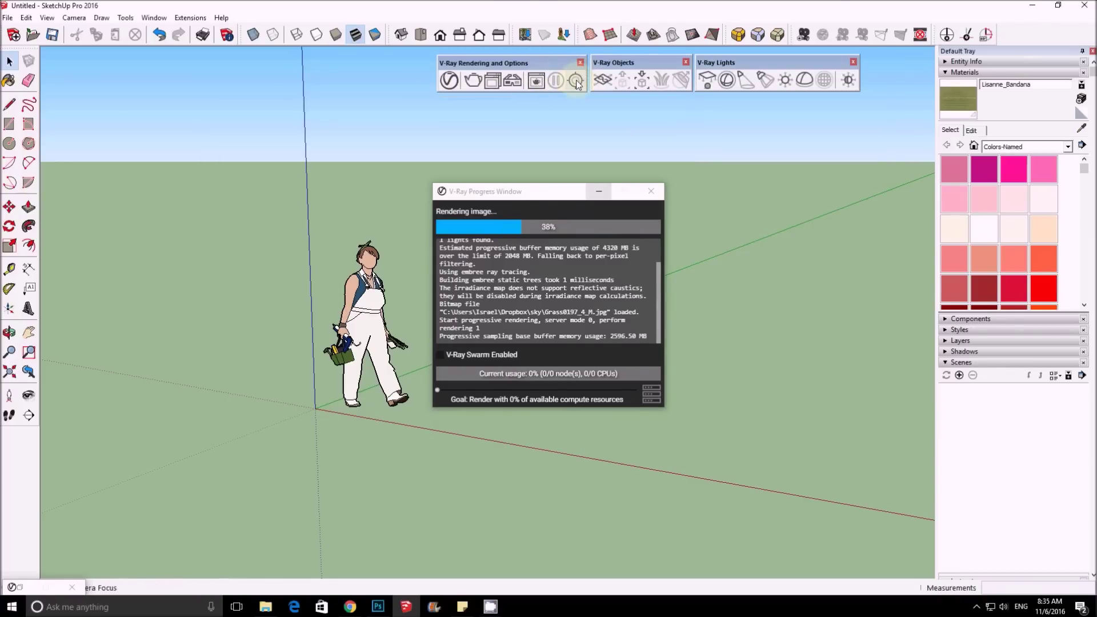
click(653, 191)
- Place a V-Ray infinite plane at the model origin next to the human figure
mouse_move(625, 62)
mouse_down()
mouse_move(597, 104)
mouse_move(623, 63)
mouse_up()
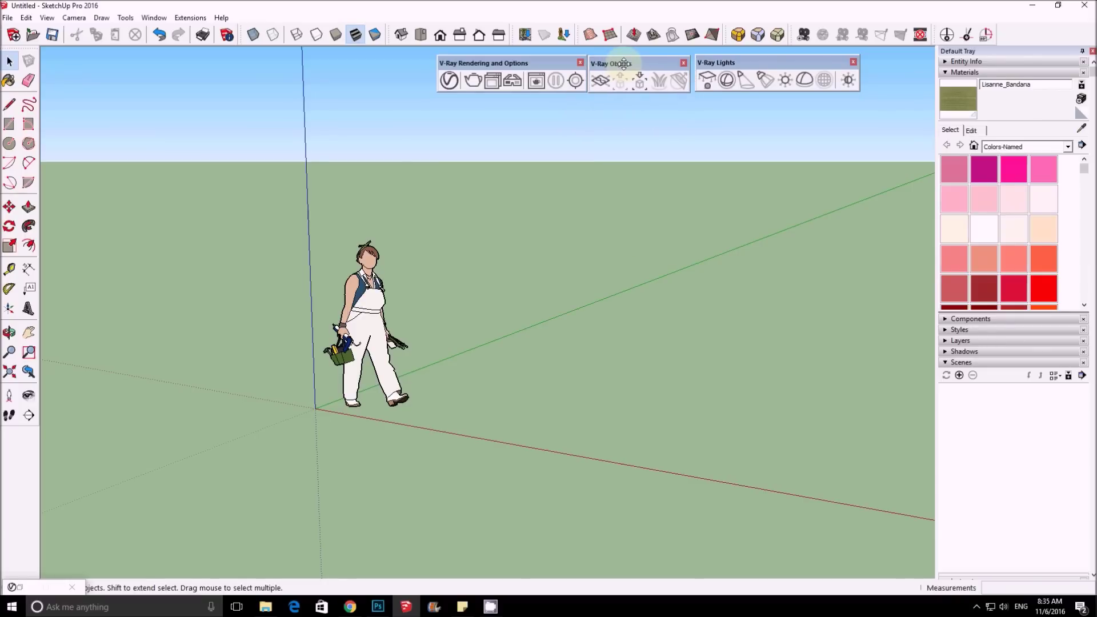
click(600, 84)
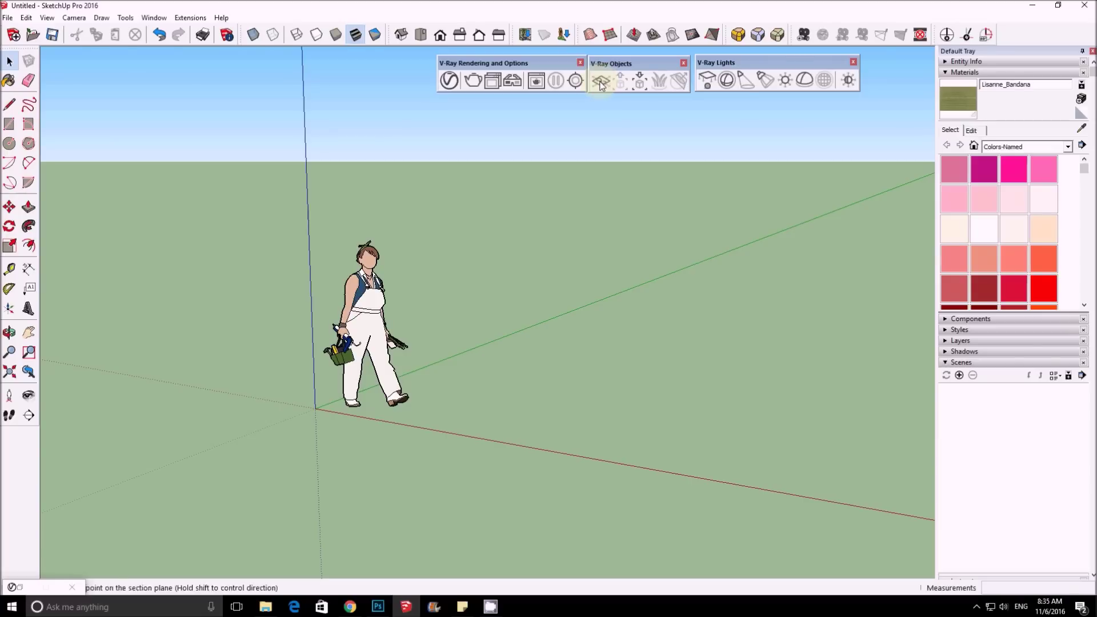
click(306, 406)
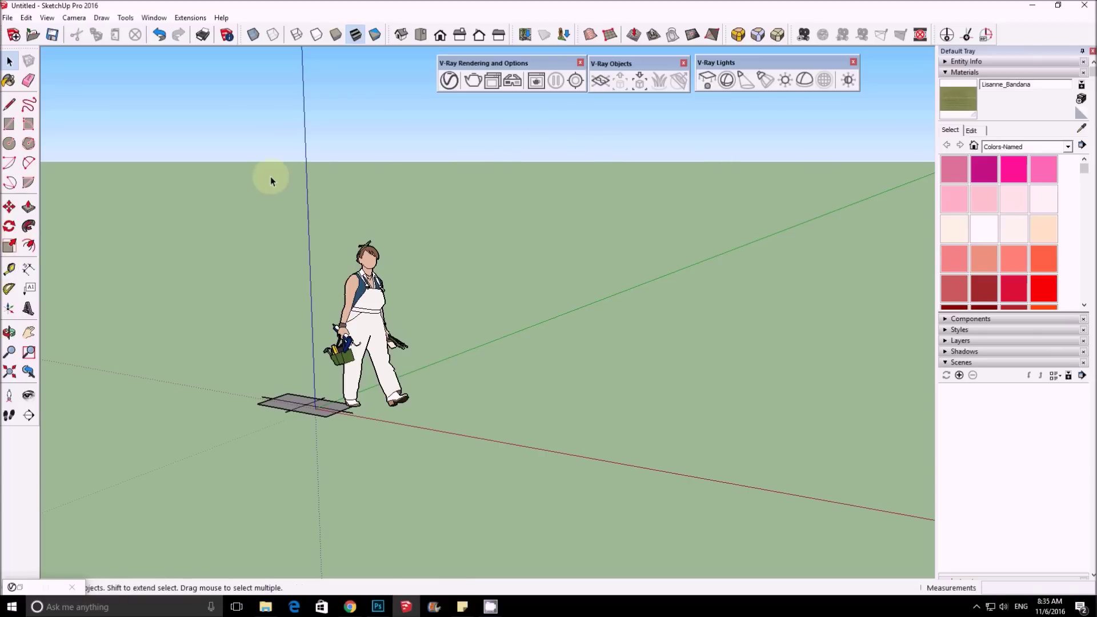
- Restart the V-Ray render with the infinite plane in the scene and minimize the frame buffer
click(470, 81)
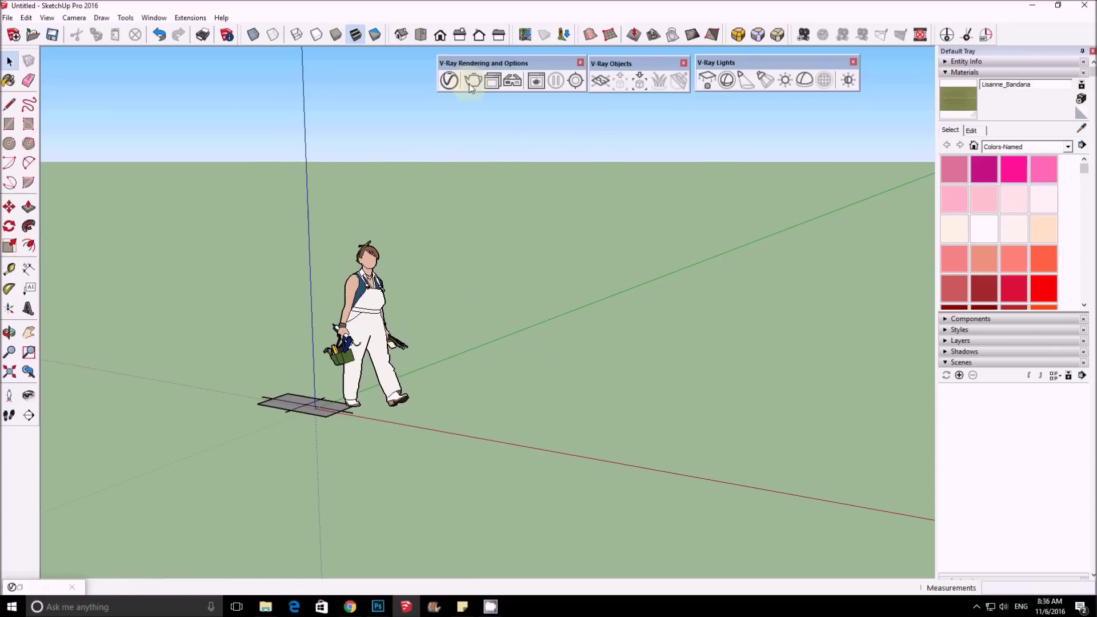
click(585, 328)
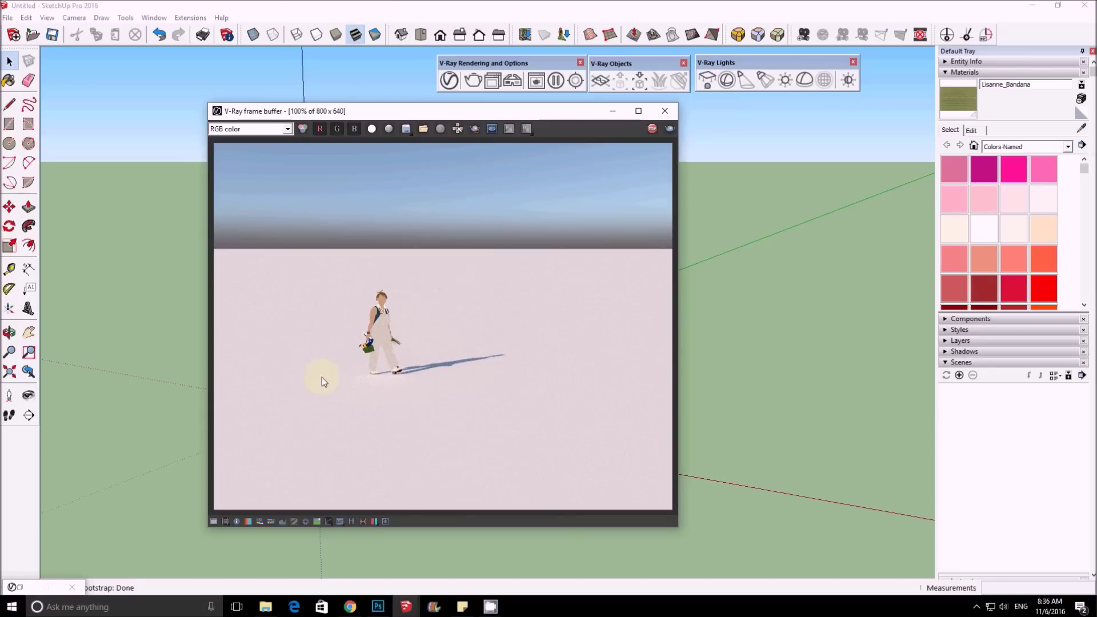
click(614, 112)
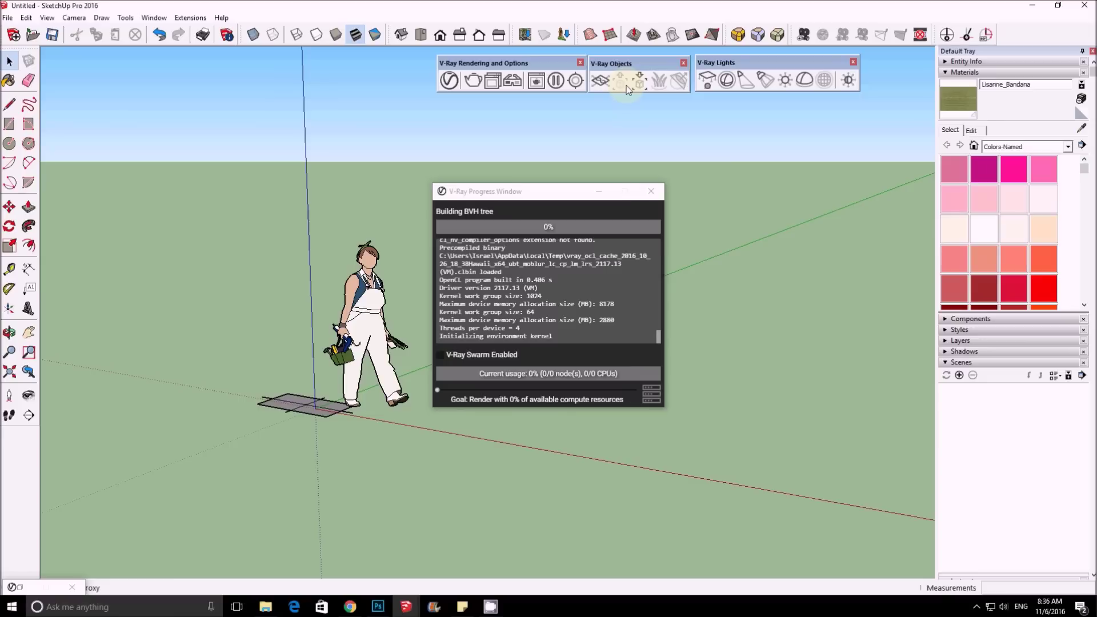
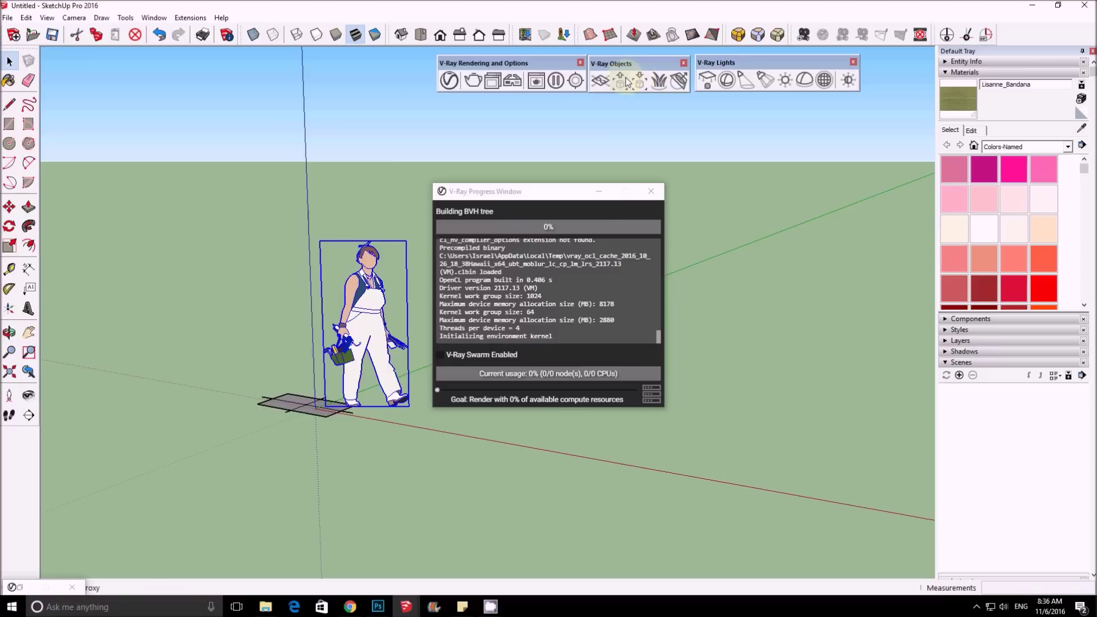
- Draw a ground circle of about 2' 8 3/4" radius at the figure's feet and pull it into a cylinder about 6' 8 7/16" high
click(548, 137)
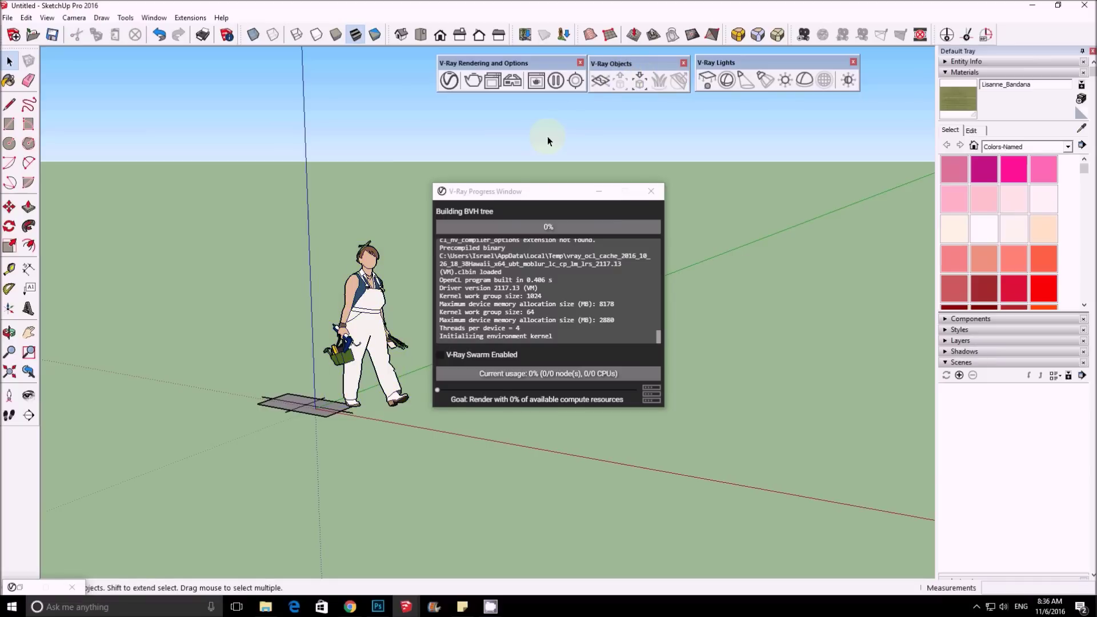
click(10, 145)
click(389, 432)
click(466, 446)
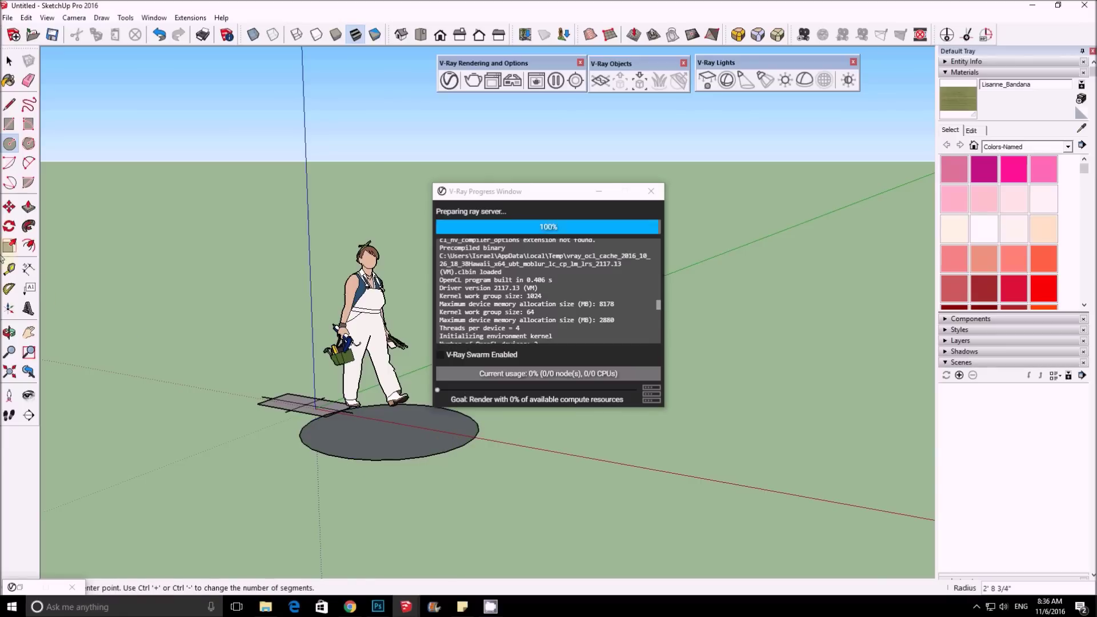
click(28, 206)
click(416, 417)
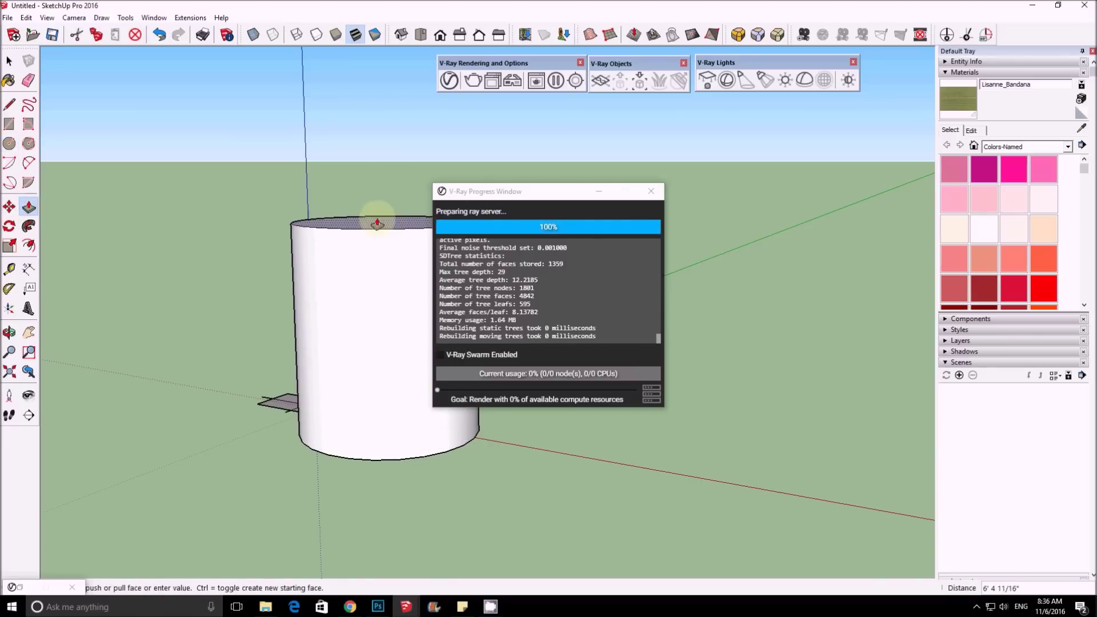
click(599, 182)
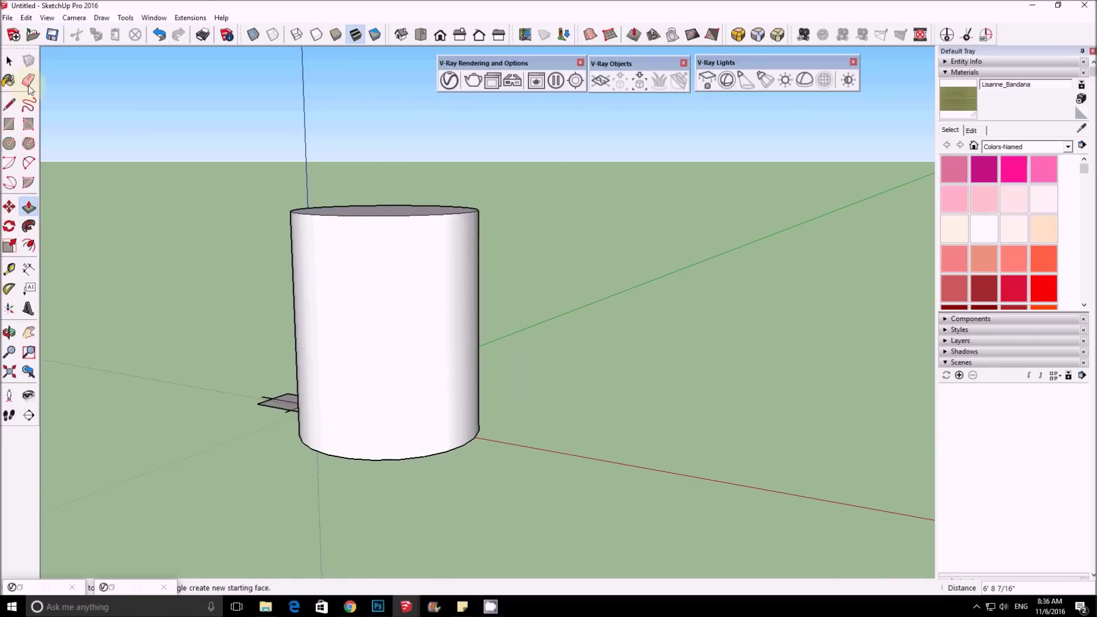
- Select the whole cylinder, make it a group and add V-Ray Fur to the group
click(9, 60)
triple_click(296, 238)
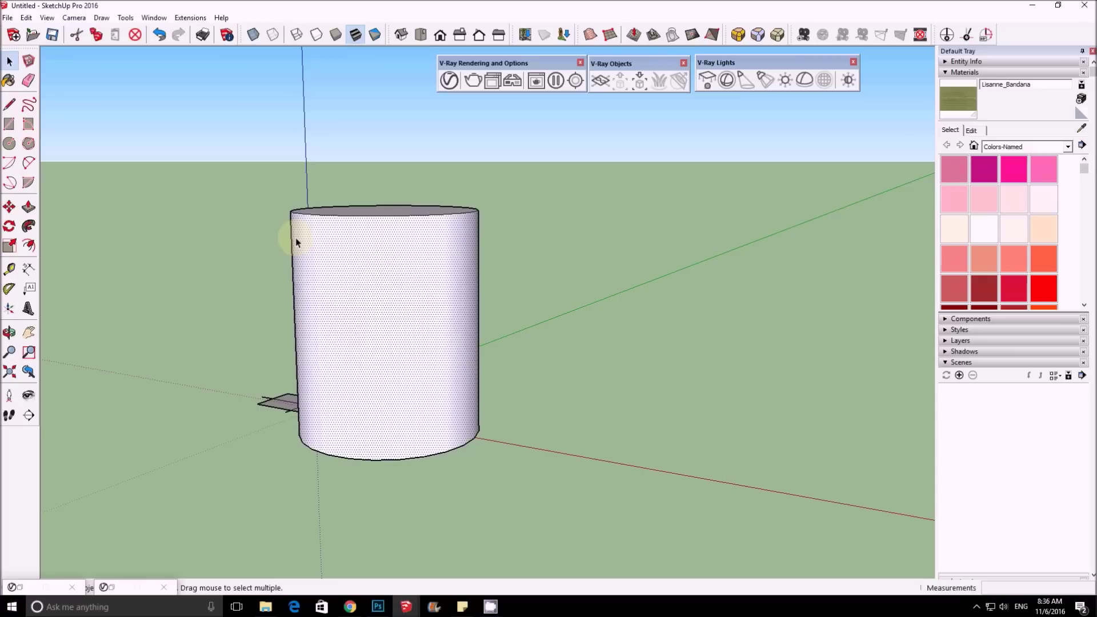
right_click(296, 238)
click(364, 338)
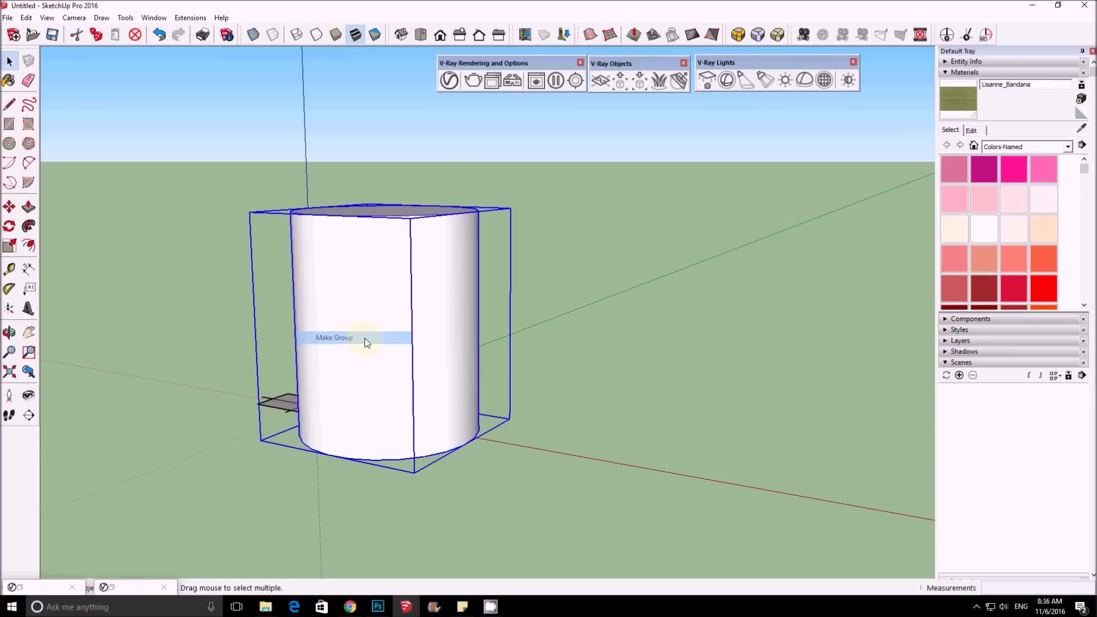
click(659, 84)
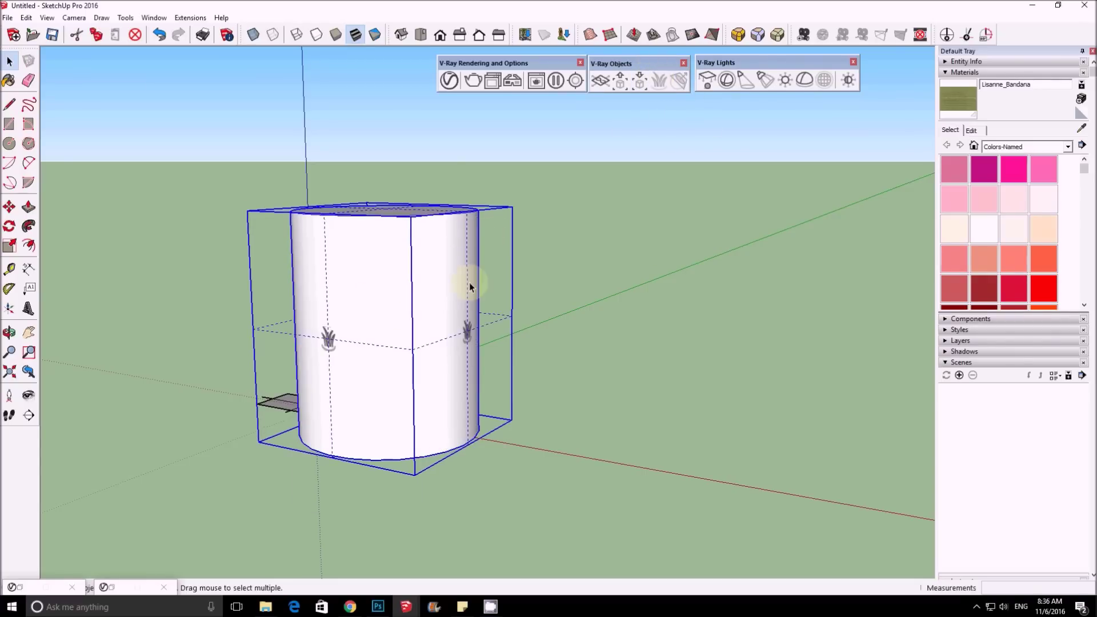
- Restart the V-Ray render with the fur cylinder seen from a higher viewpoint
middle_drag(451, 365, 386, 236)
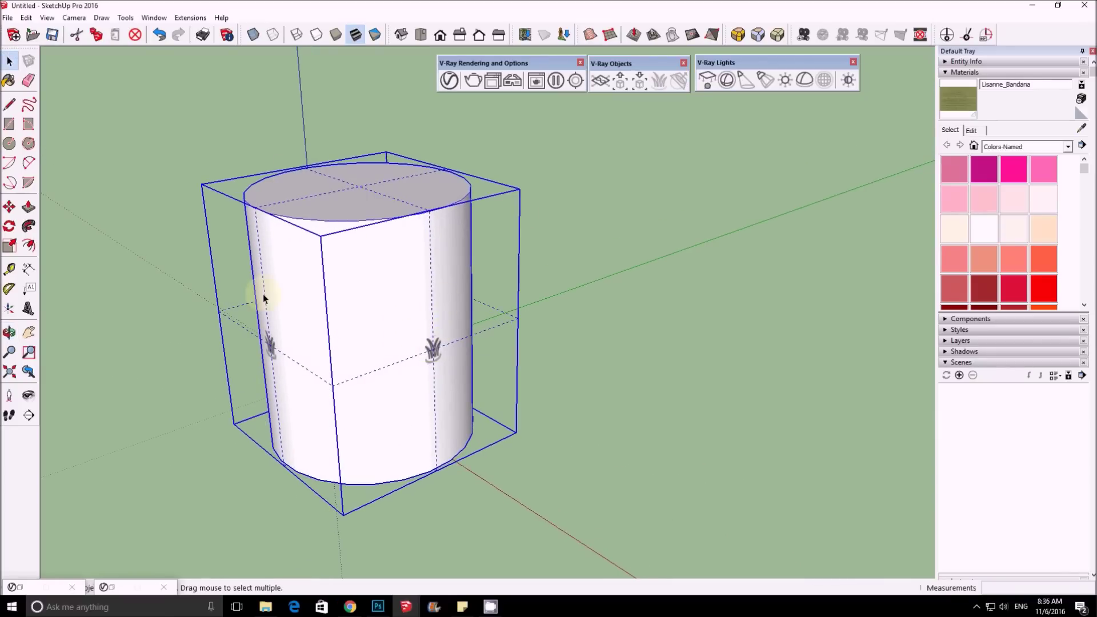
click(471, 80)
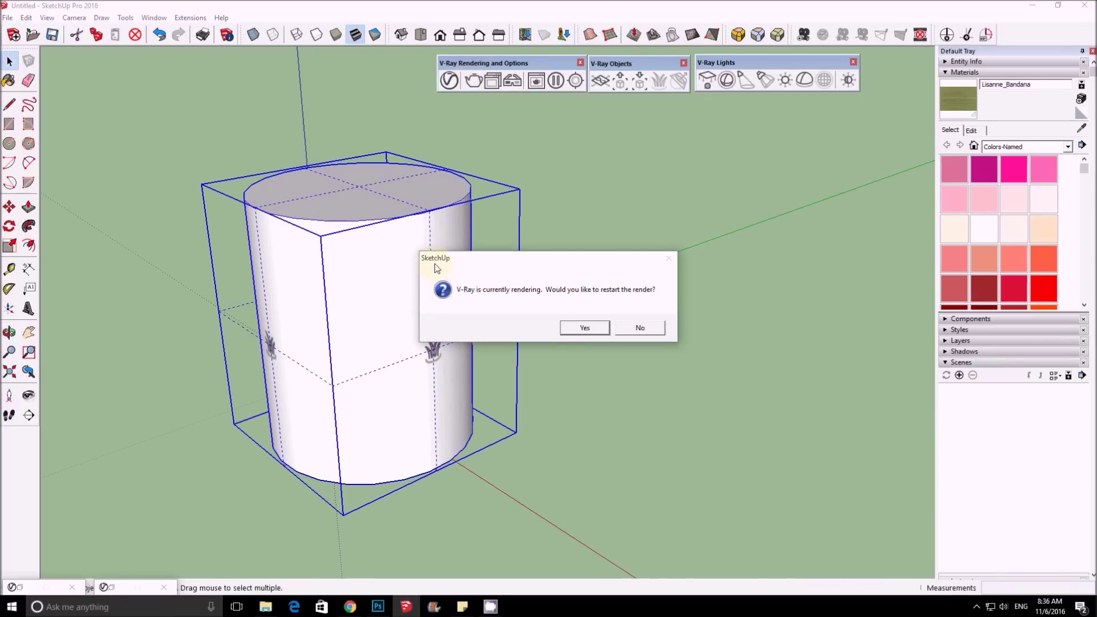
click(571, 328)
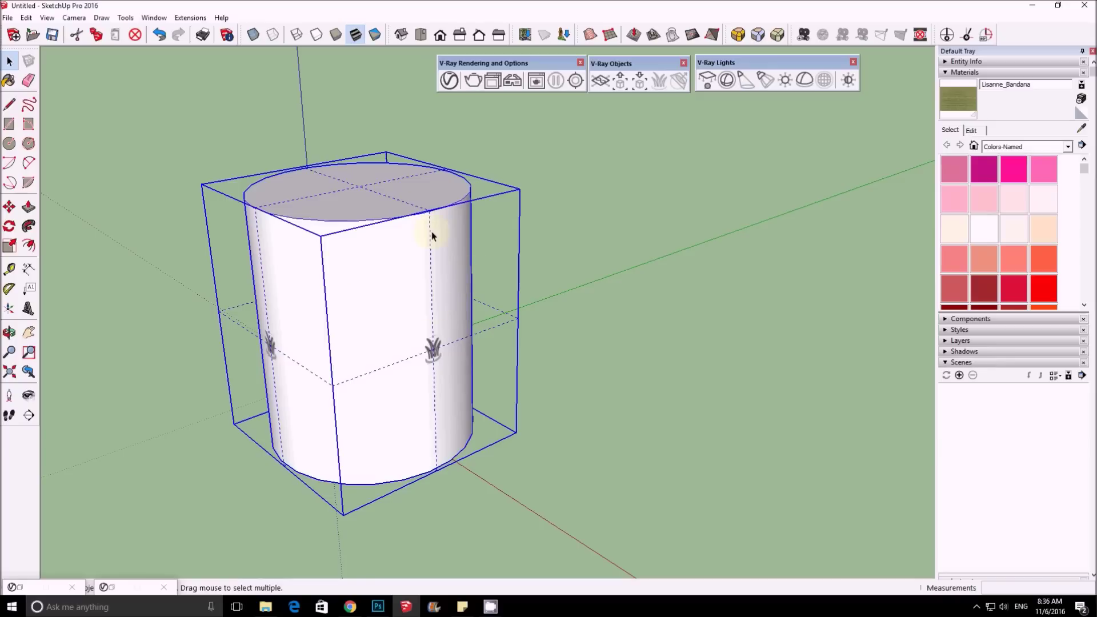
- Clear the selection and inspect the cylinder's fur up close in the V-Ray frame buffer
click(526, 127)
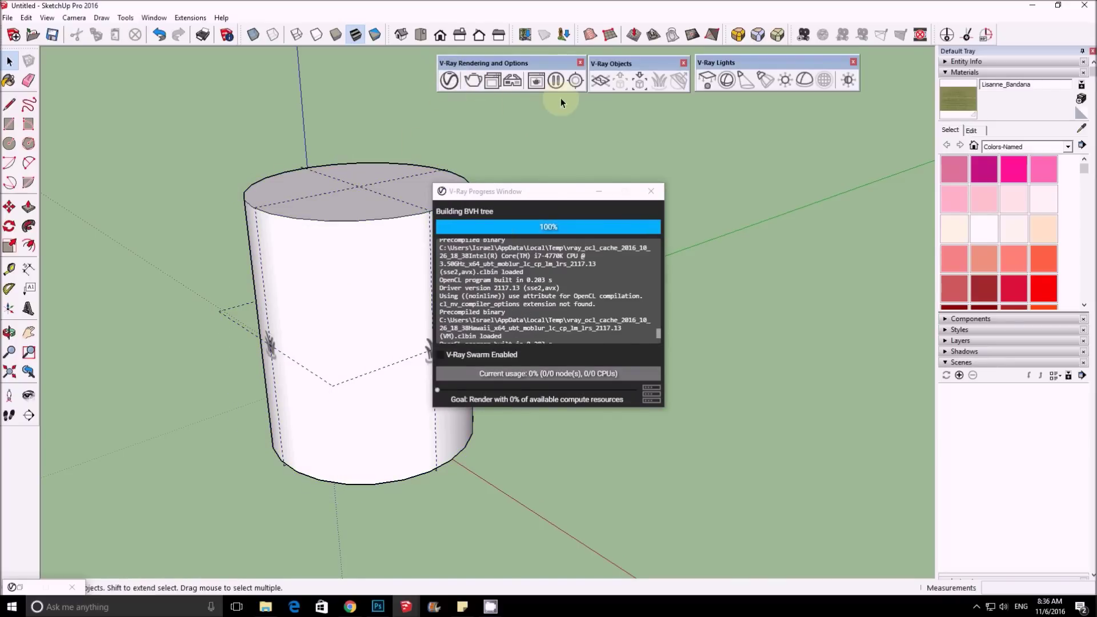
click(42, 586)
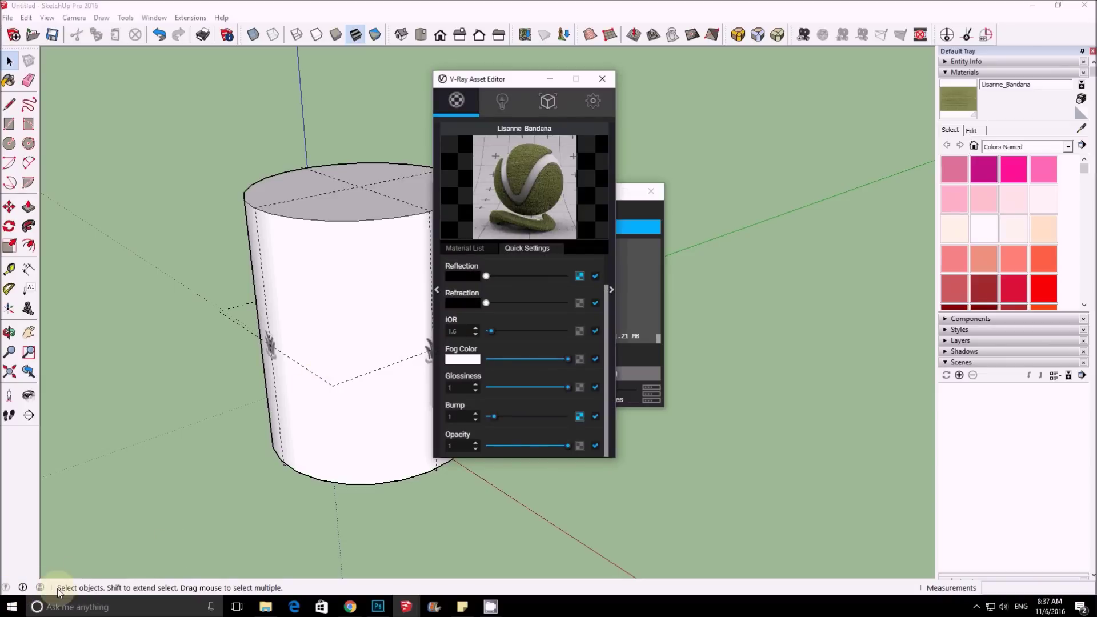
mouse_move(434, 606)
click(446, 574)
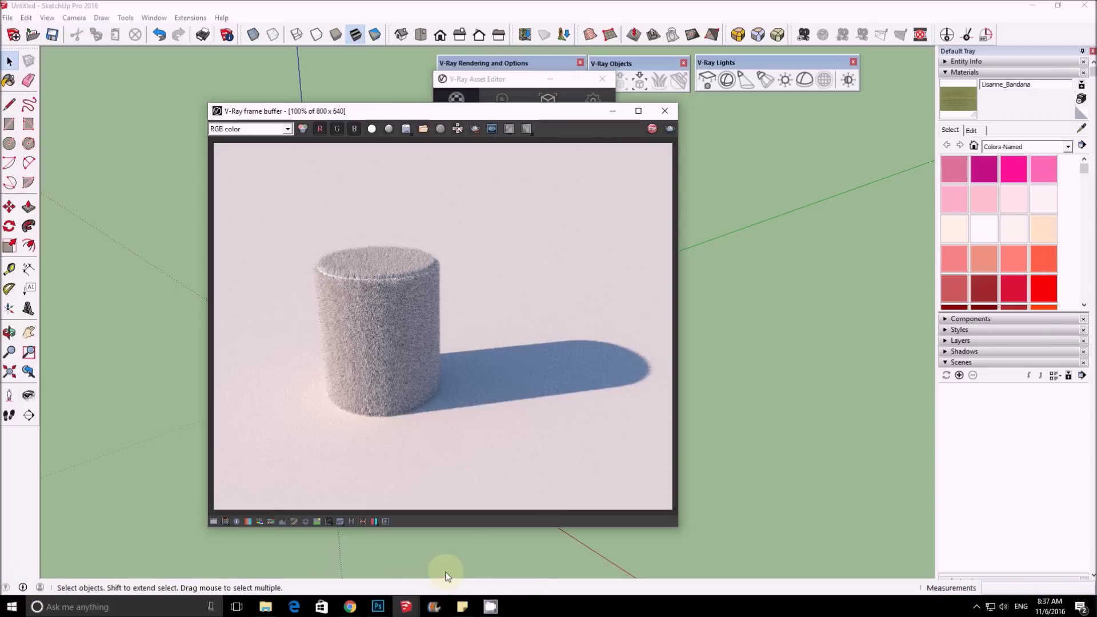
scroll(309, 340, up, 2)
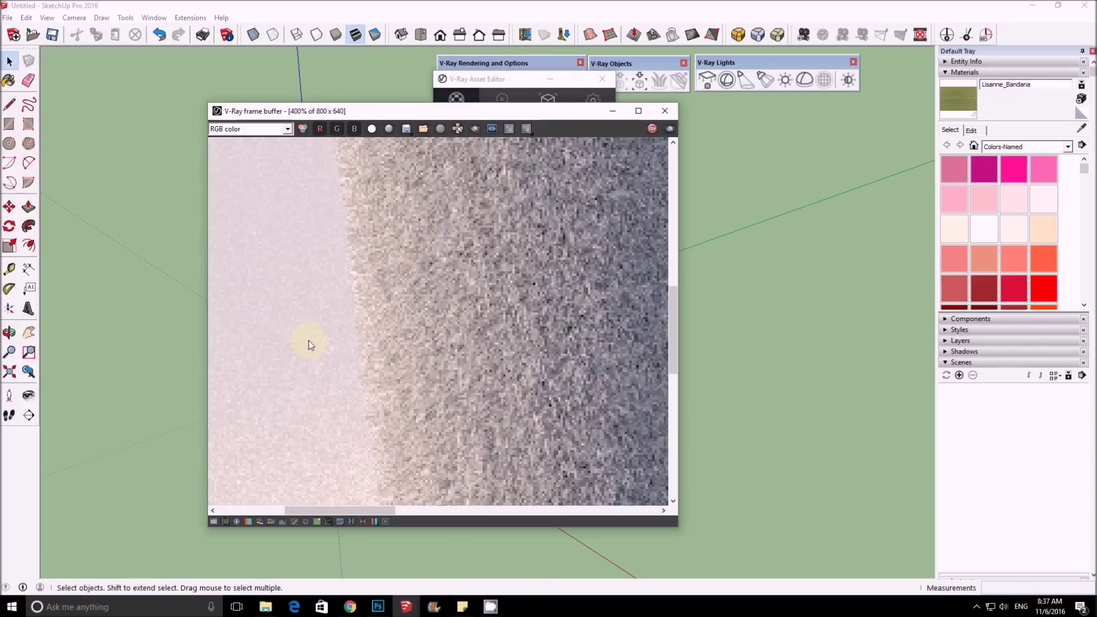
scroll(503, 234, down, 1)
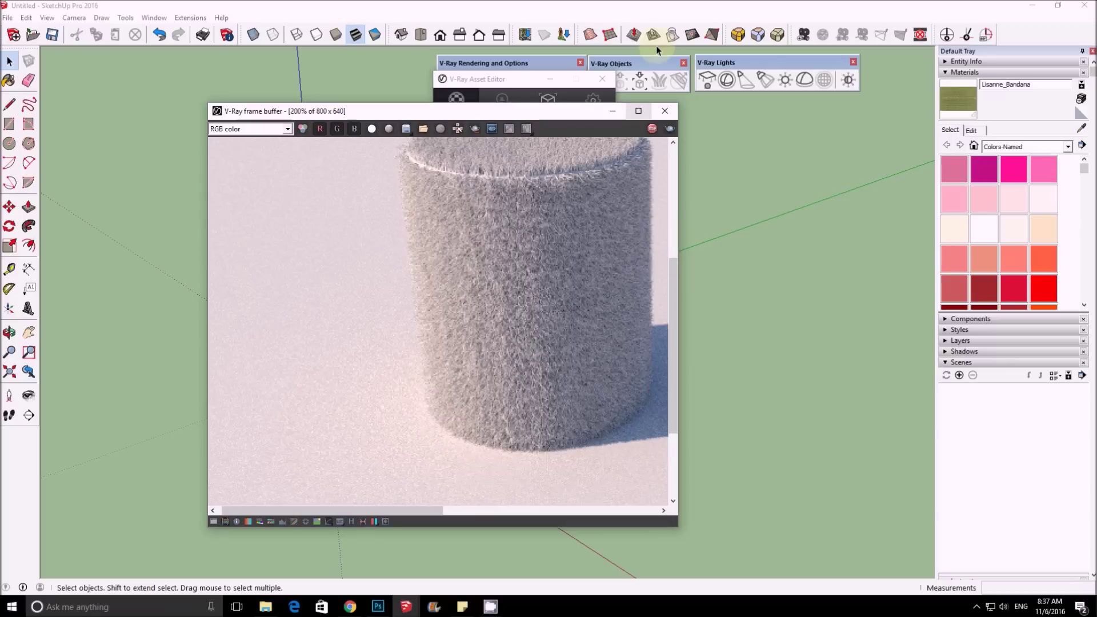
click(613, 110)
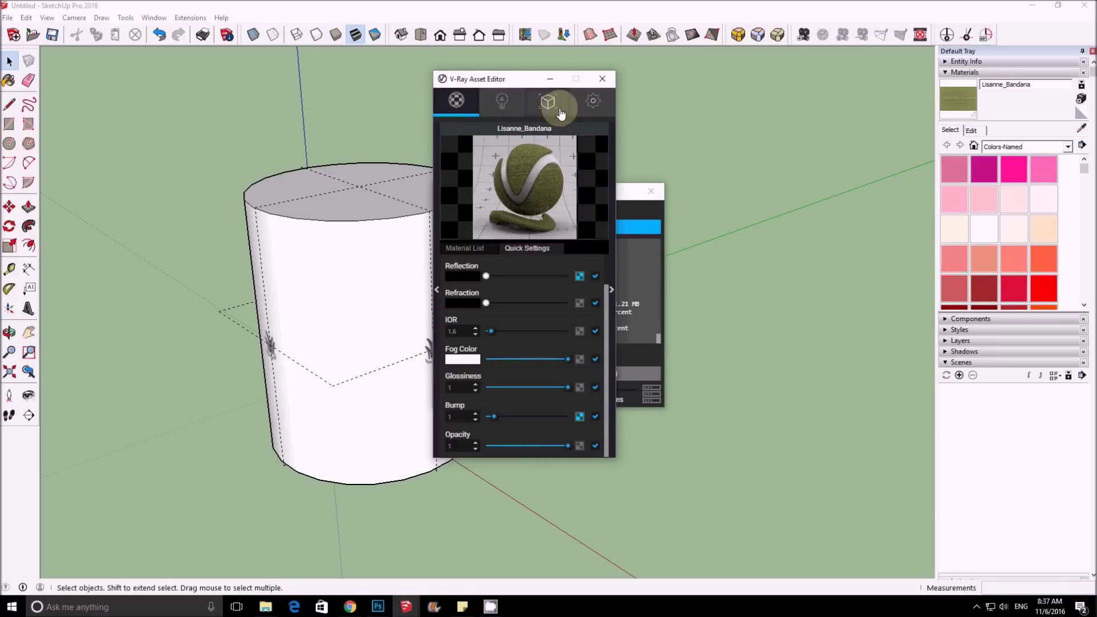
- Examine the V-Ray Fur basic parameters and the other fur parameter groups in the Asset Editor's geometry list
click(547, 102)
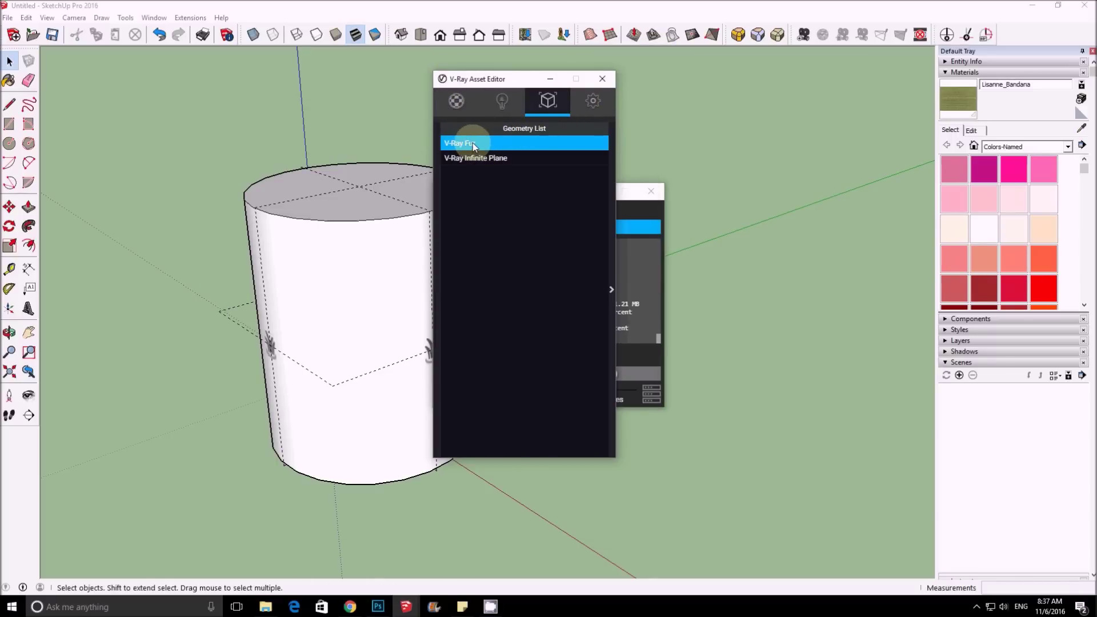
click(614, 286)
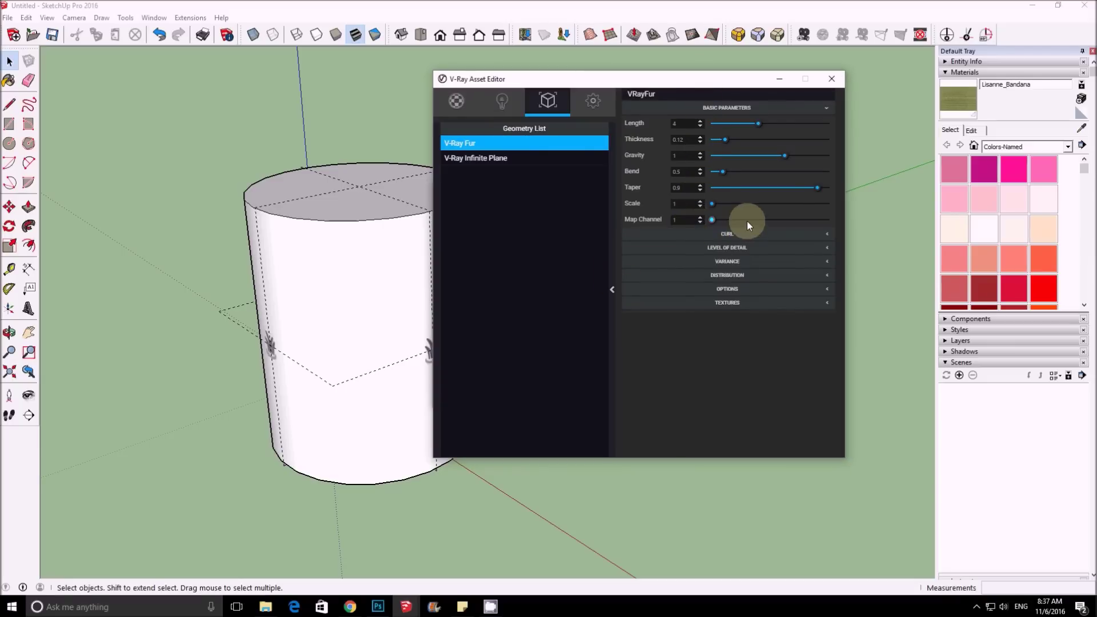
click(723, 111)
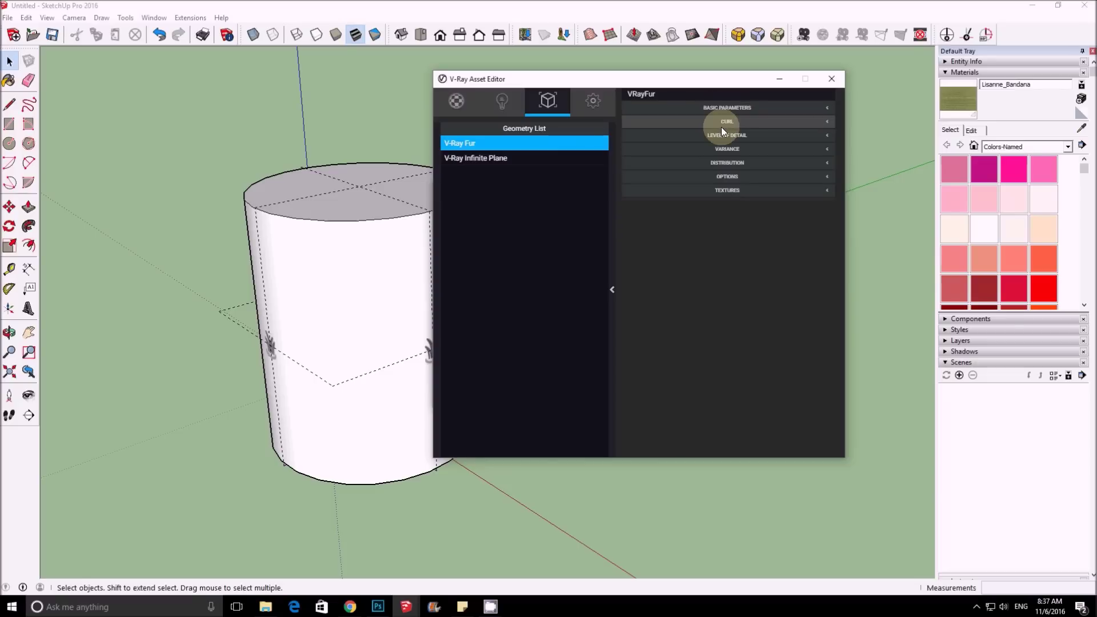
click(721, 126)
click(710, 119)
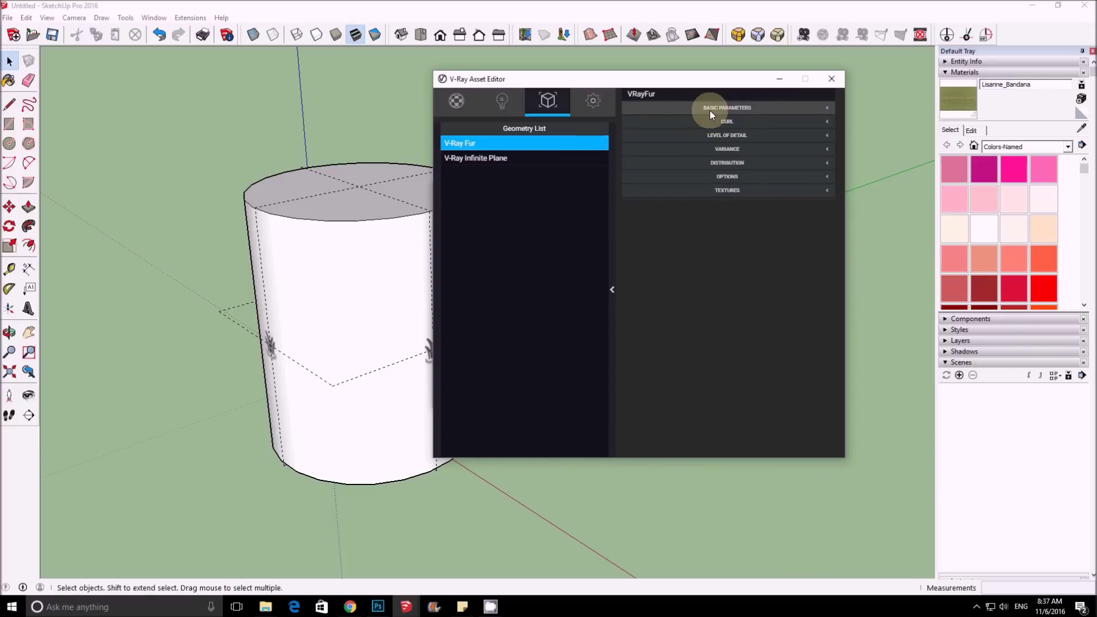
click(710, 108)
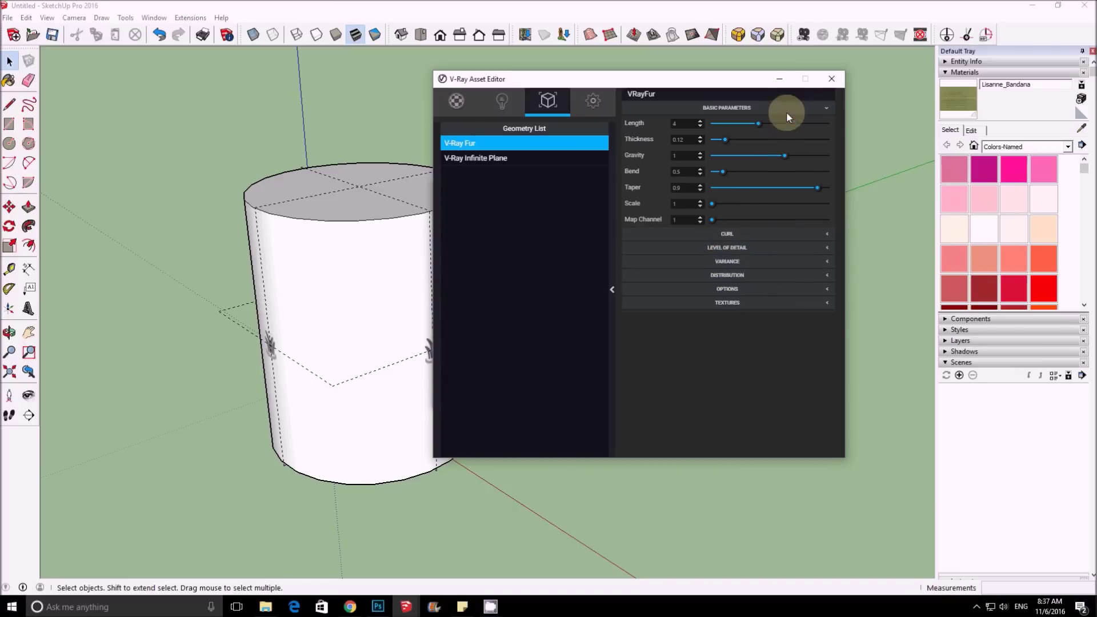
click(776, 79)
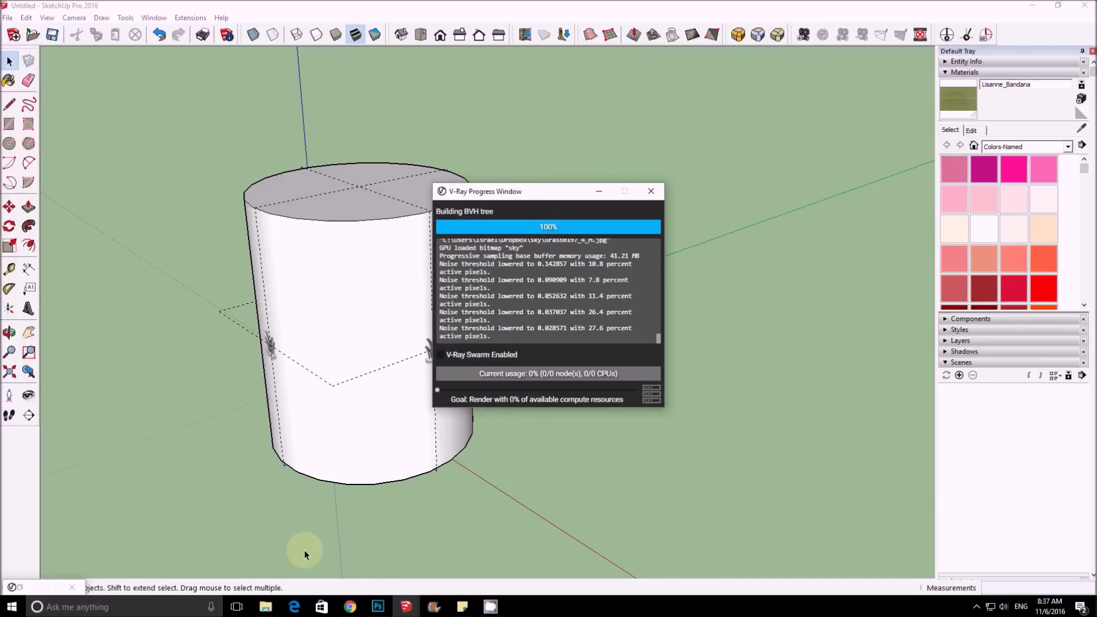
- Bring back the rendered fur cylinder and view its top edge at 200% in the frame buffer
click(405, 606)
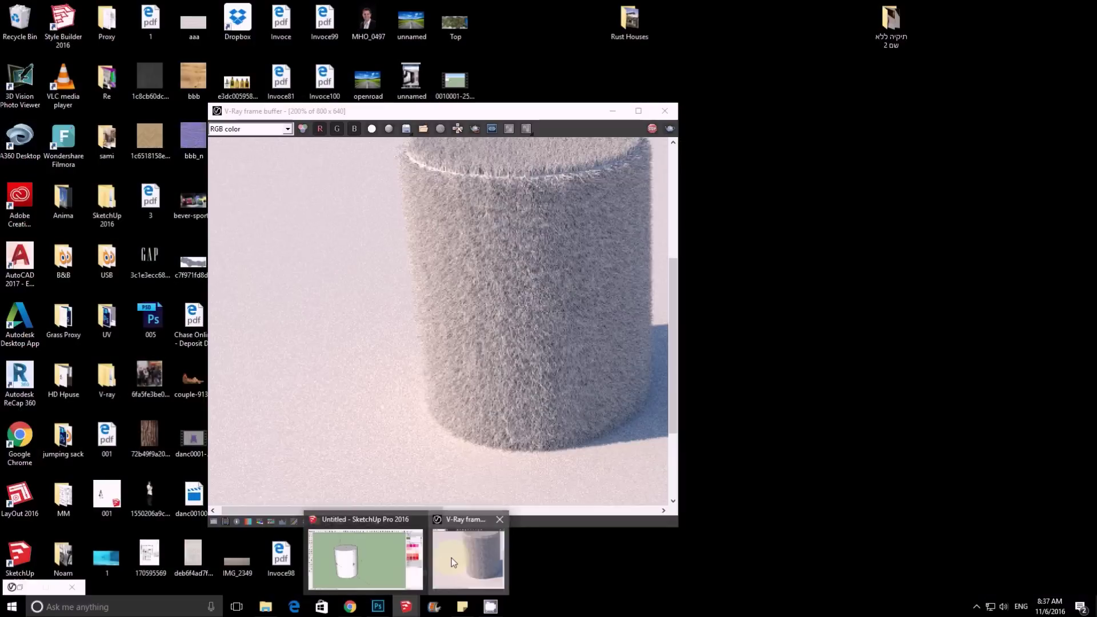
click(451, 557)
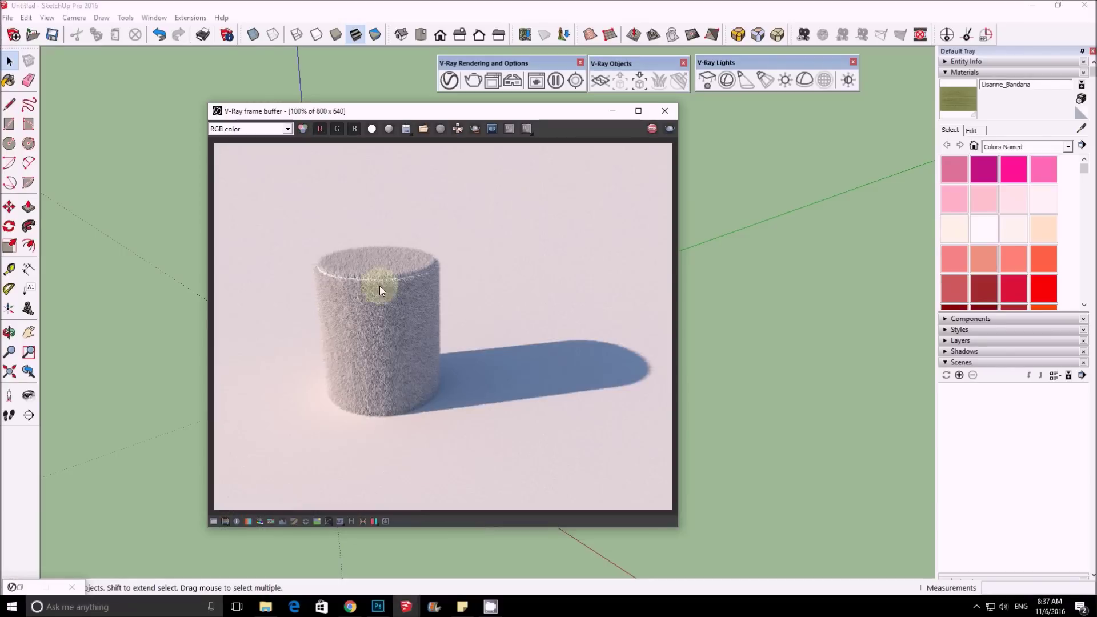
scroll(372, 293, up, 1)
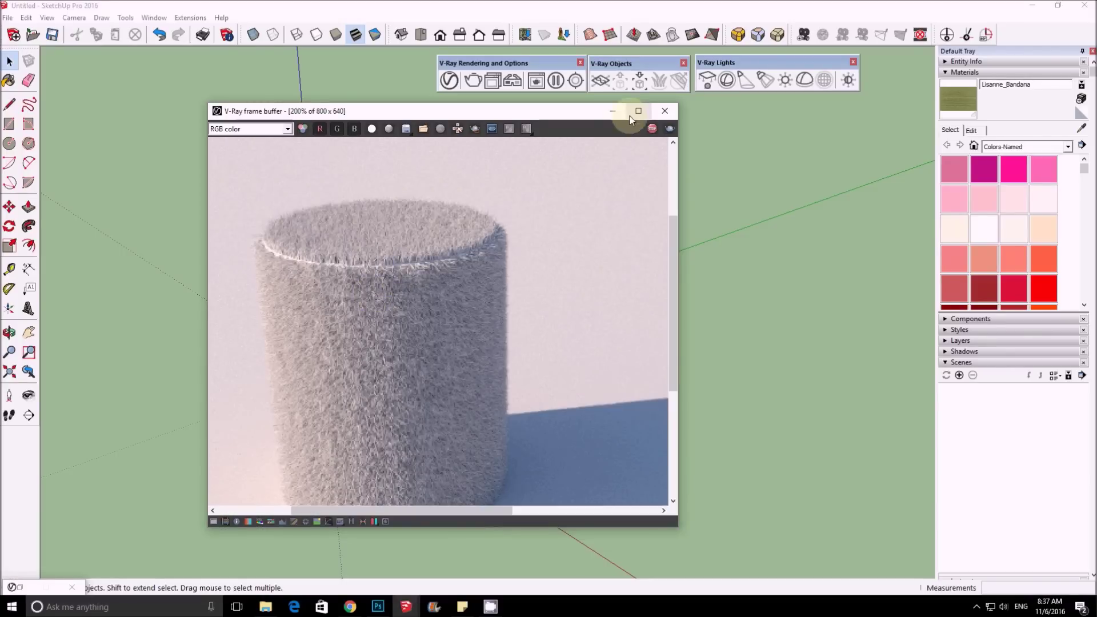
click(612, 111)
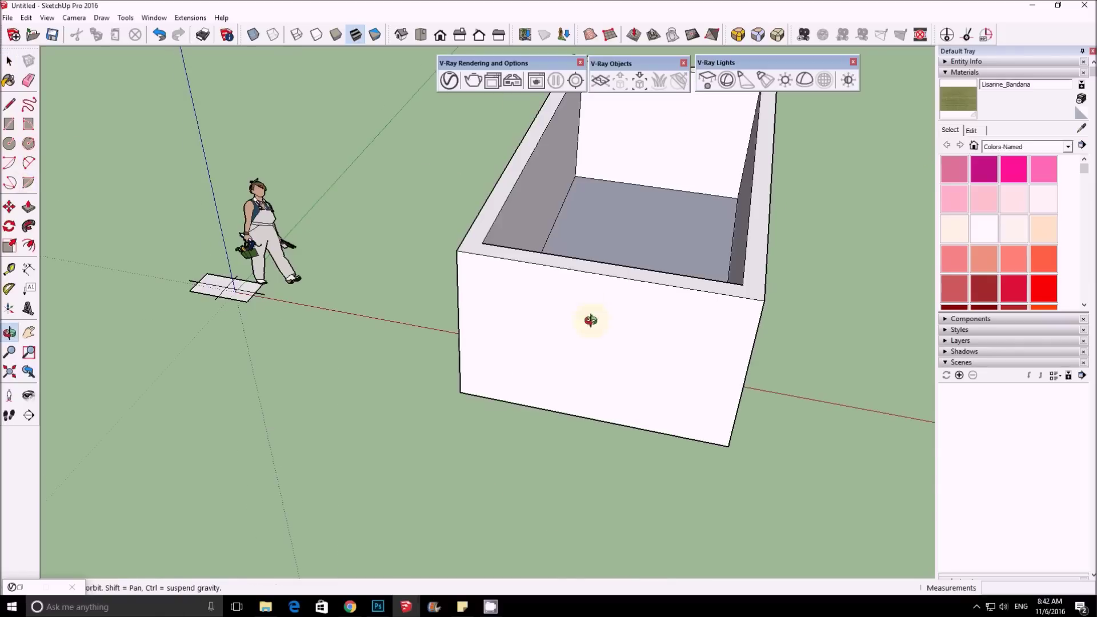
- Draw a ground circle beside the open box and pull it into a cylinder about 6' 1 1/16" high
click(9, 143)
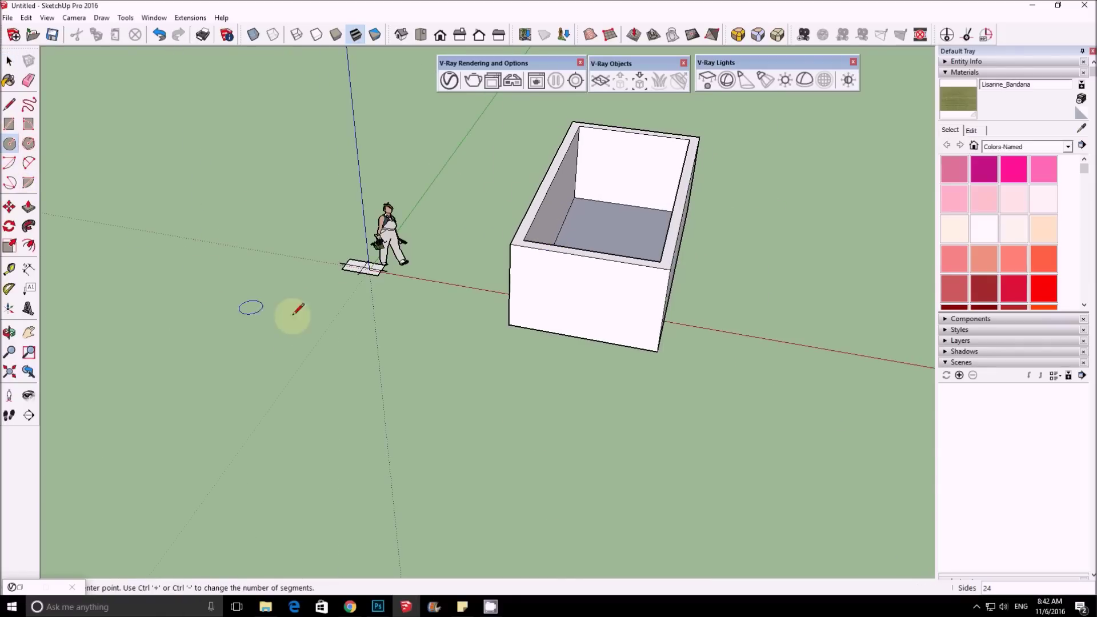
click(461, 334)
click(498, 380)
click(29, 207)
click(399, 341)
click(387, 272)
right_click(389, 269)
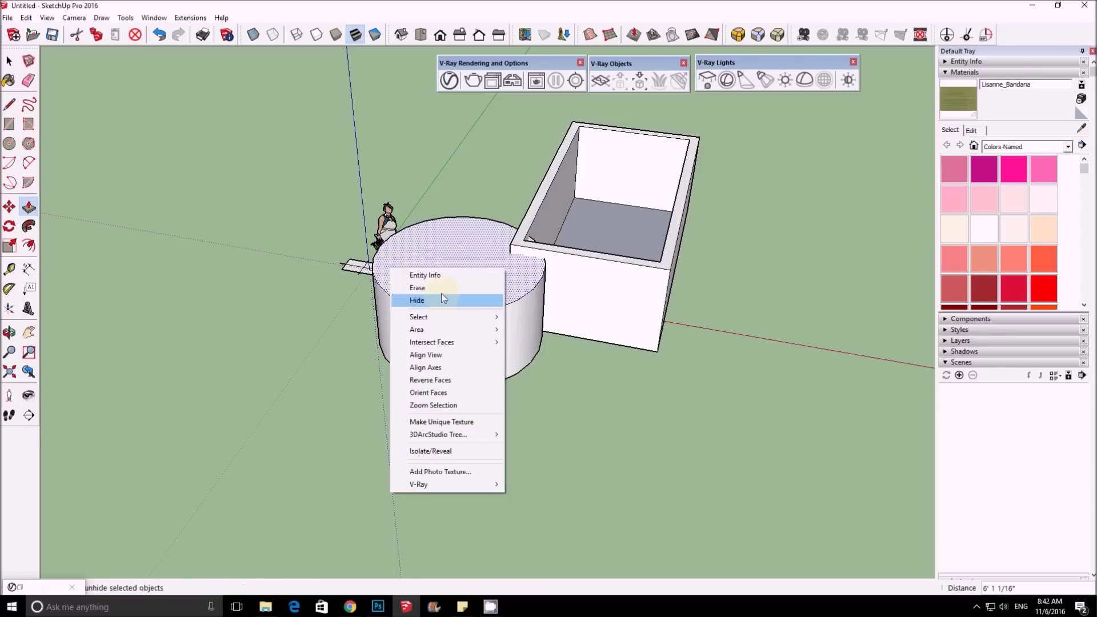
click(474, 230)
- Select the whole new cylinder and make it a group
key(space)
triple_click(481, 282)
right_click(481, 283)
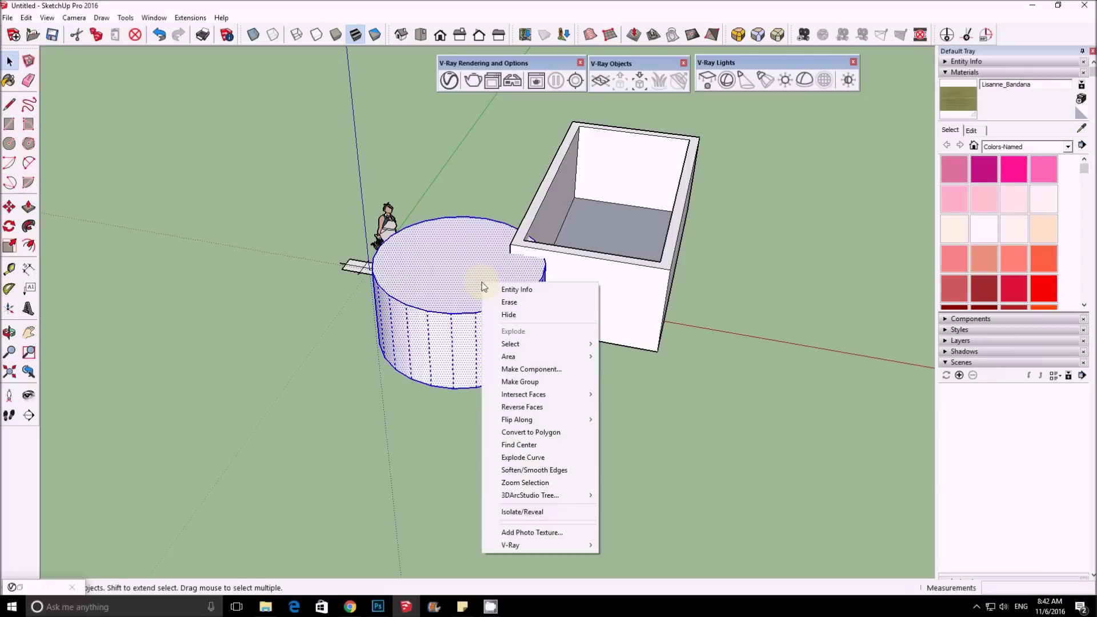
click(538, 380)
middle_drag(538, 381, 181, 120)
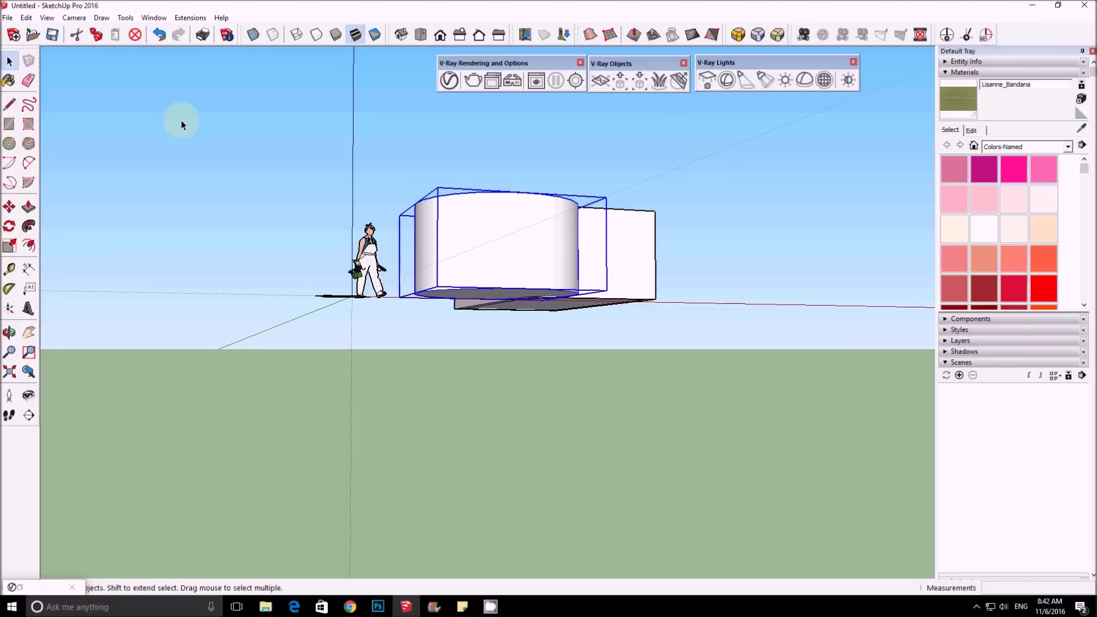
- Move the cylinder group so that it overlaps the near end of the open box
click(9, 207)
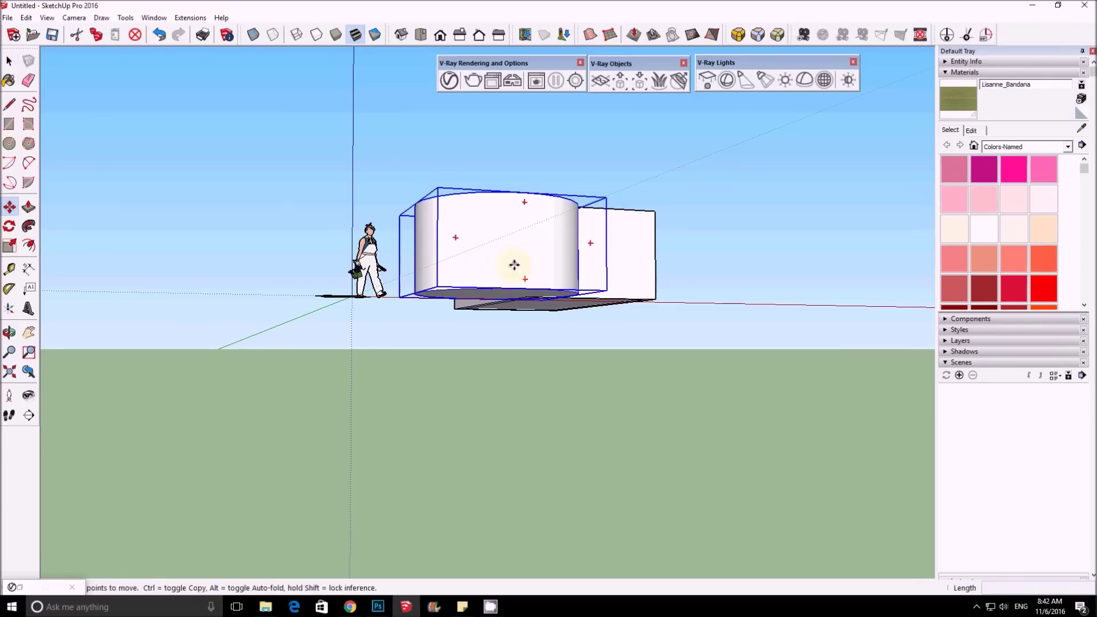
click(520, 298)
middle_drag(542, 237, 448, 399)
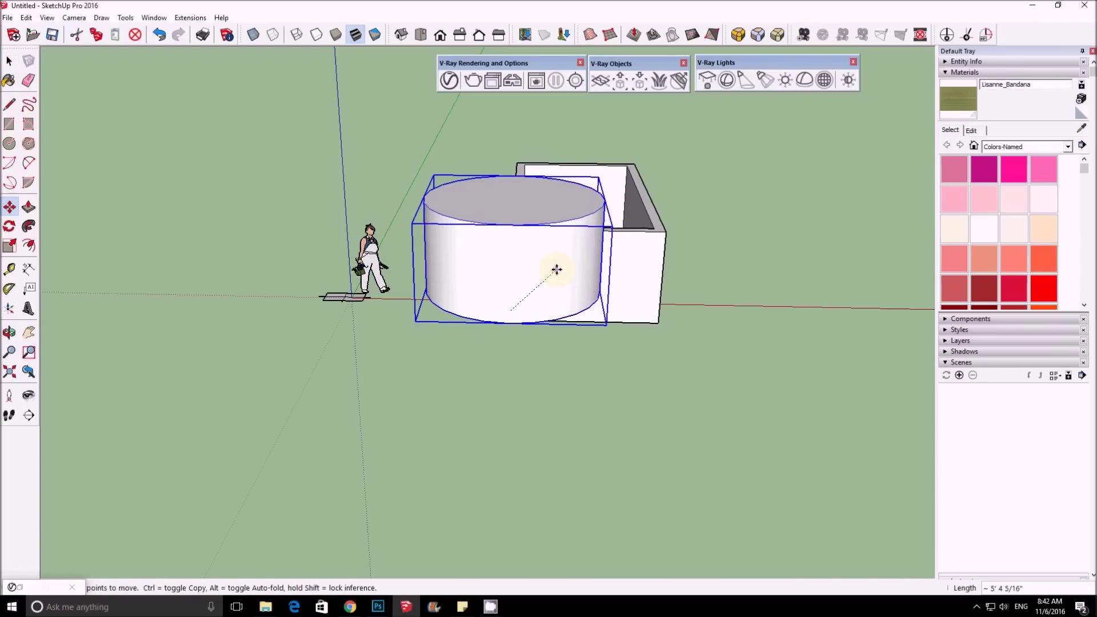
middle_drag(515, 306, 649, 238)
click(572, 252)
click(571, 251)
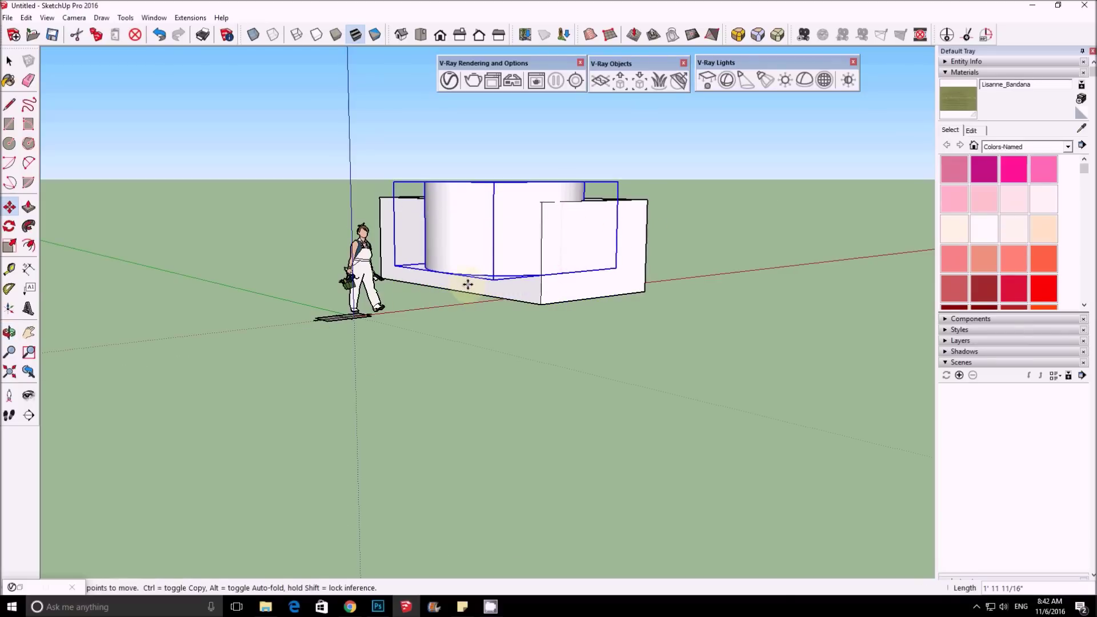
middle_drag(502, 284, 487, 256)
click(399, 160)
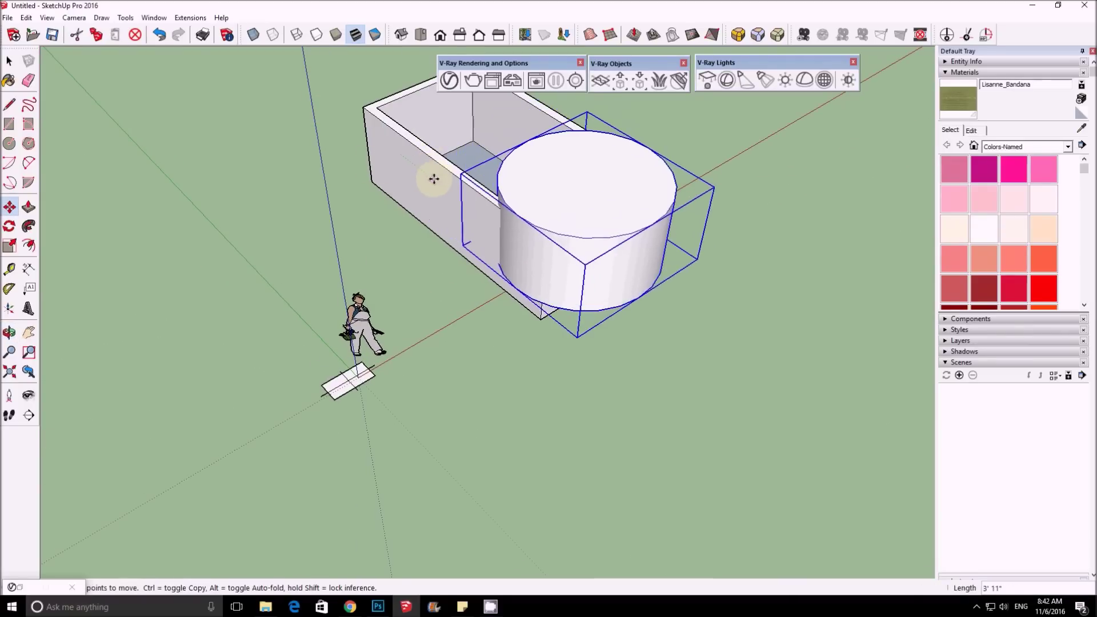
- Select the cylinder group and add a V-Ray Clipper to it
key(space)
click(578, 249)
scroll(580, 245, up, 5)
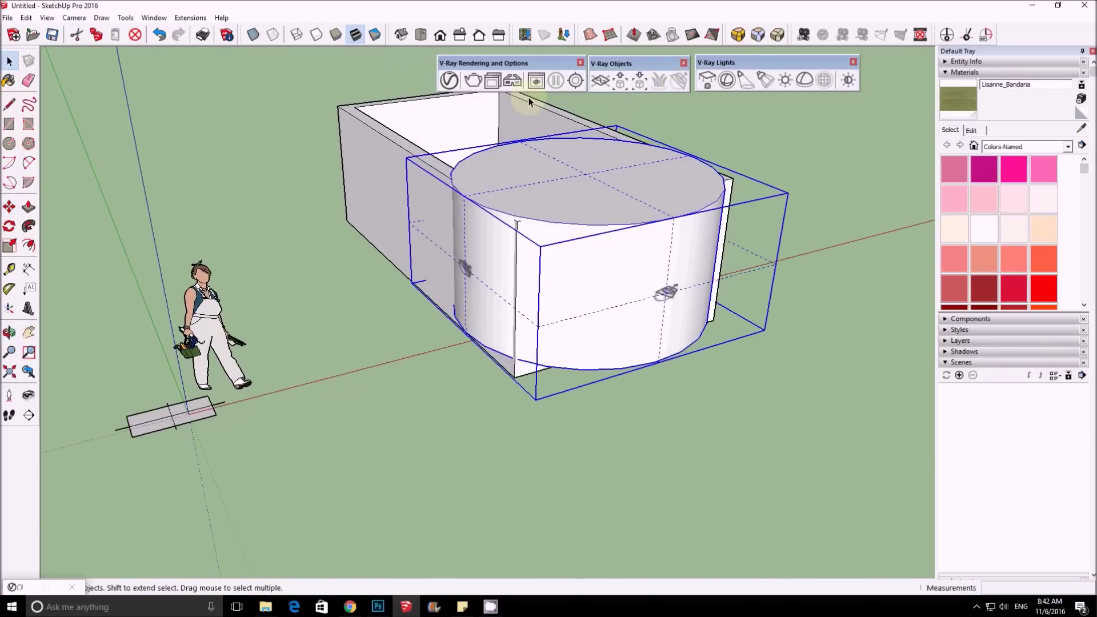
- Render the box with the V-Ray clipper and inspect the cut area in the frame buffer
click(479, 81)
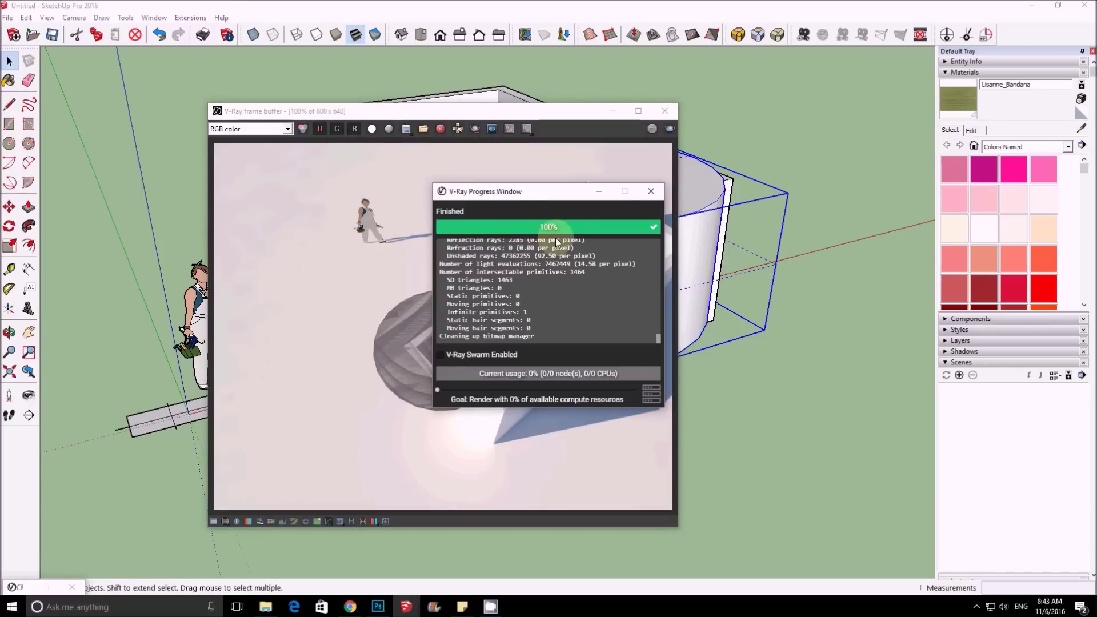
click(614, 195)
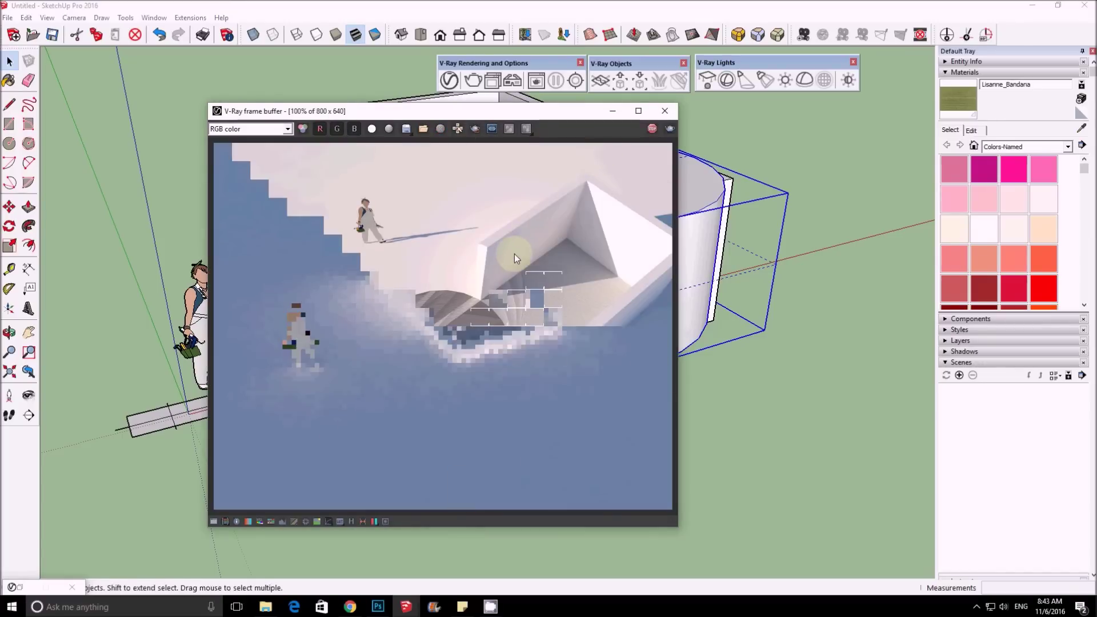
scroll(514, 254, up, 1)
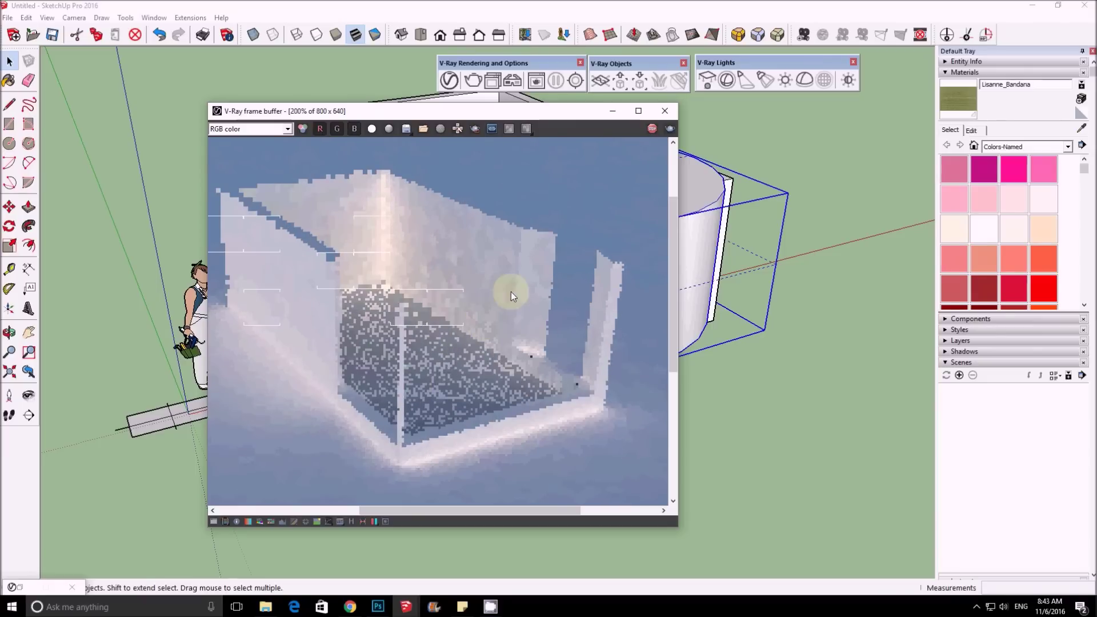
scroll(451, 280, down, 1)
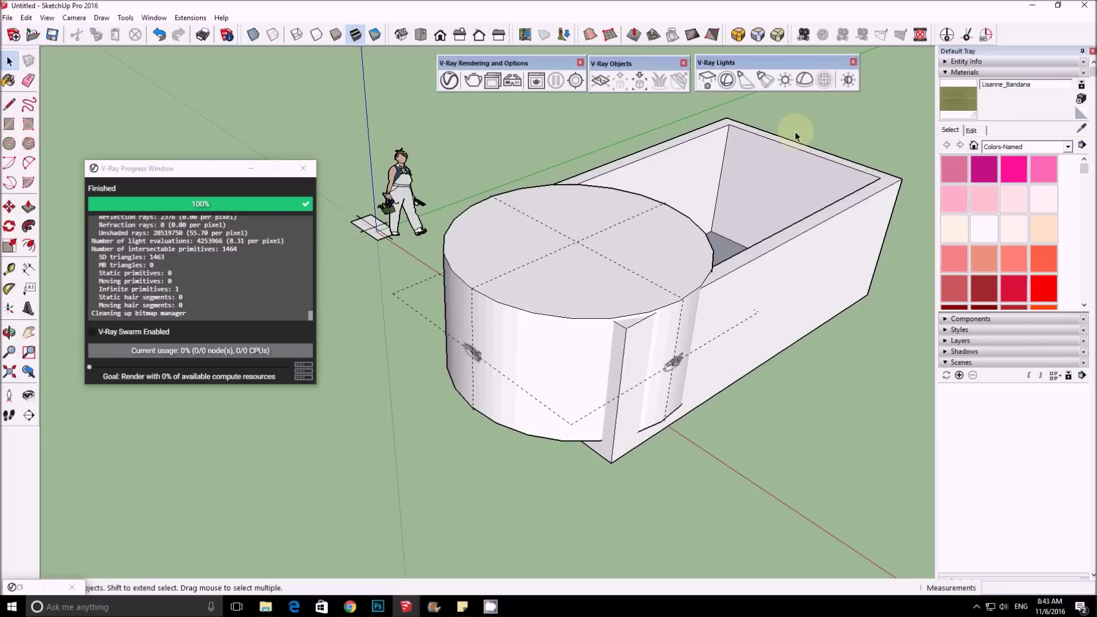
- Select the open box and convert it into a V-Ray mesh light
click(779, 143)
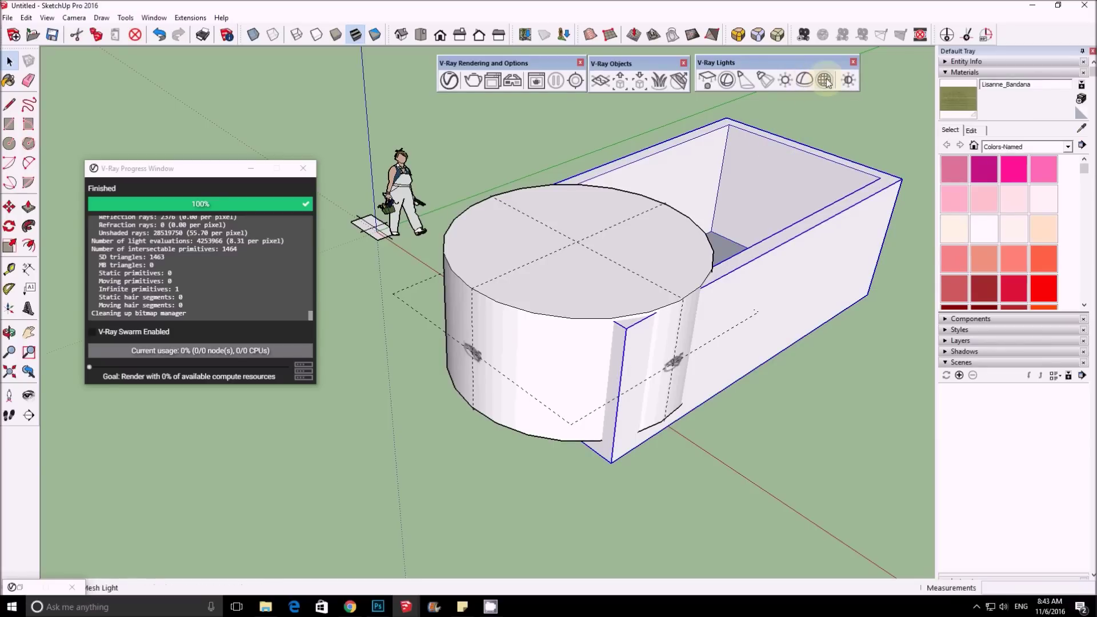
middle_drag(673, 282, 452, 270)
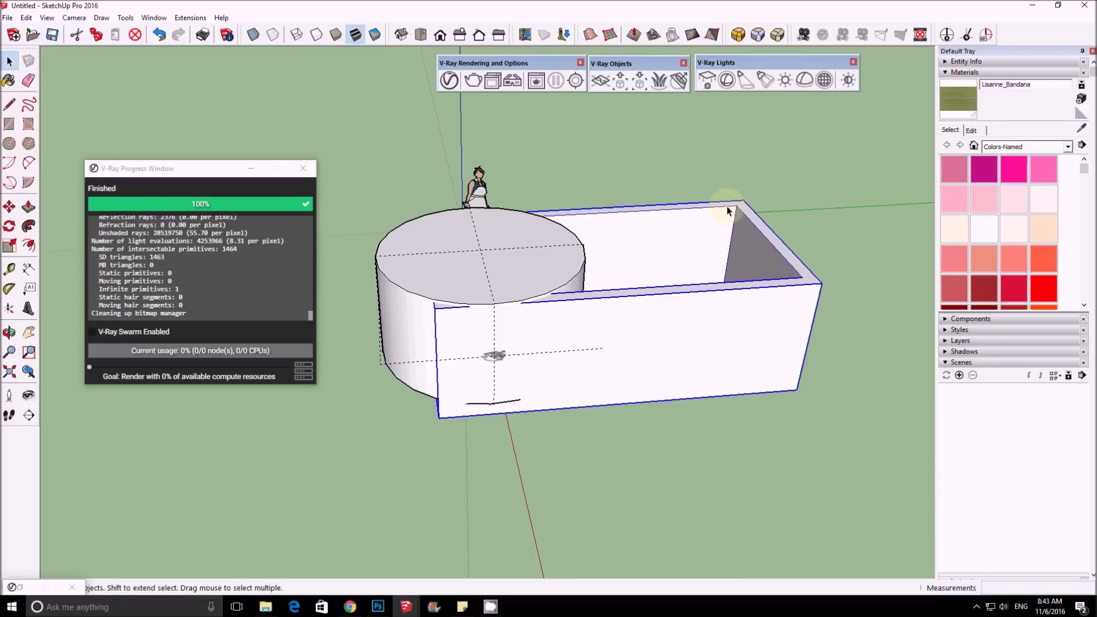
click(726, 80)
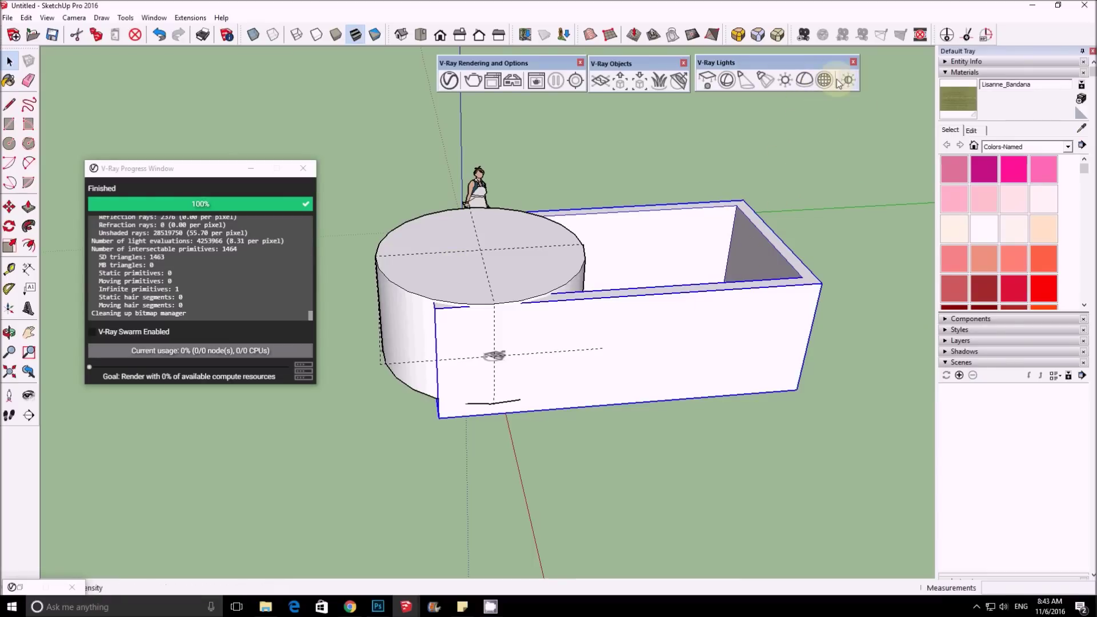
click(629, 353)
scroll(616, 348, up, 1)
scroll(616, 348, up, 3)
middle_drag(616, 348, 568, 395)
scroll(569, 396, down, 3)
middle_drag(550, 337, 854, 153)
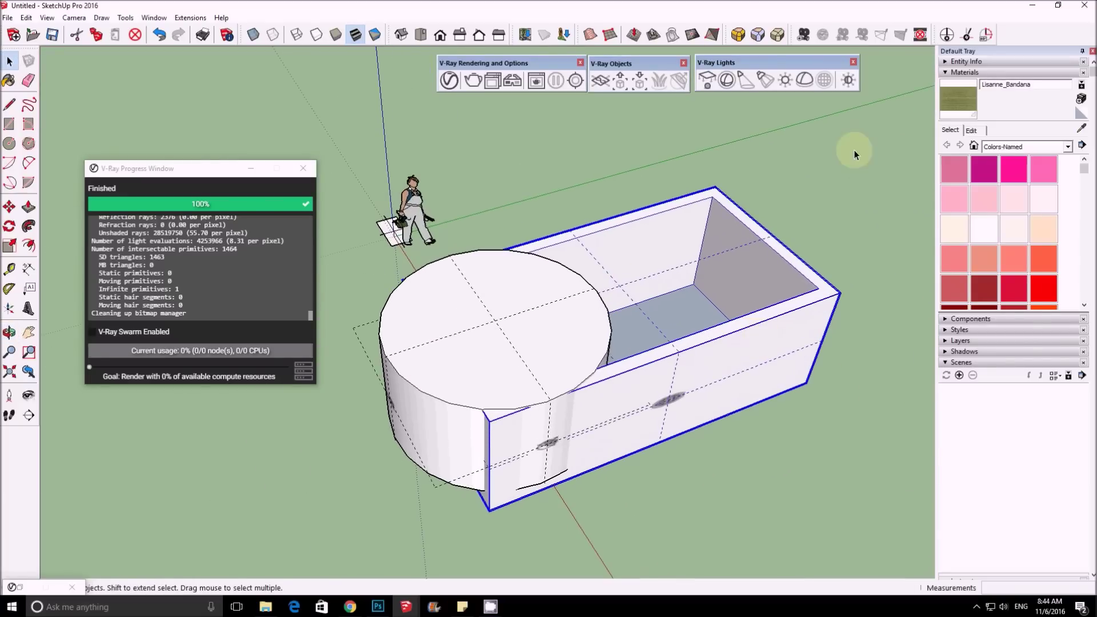
- Place a V-Ray omni light beside the figure and draw a sphere light at the figure's feet
click(787, 79)
middle_drag(380, 251, 500, 169)
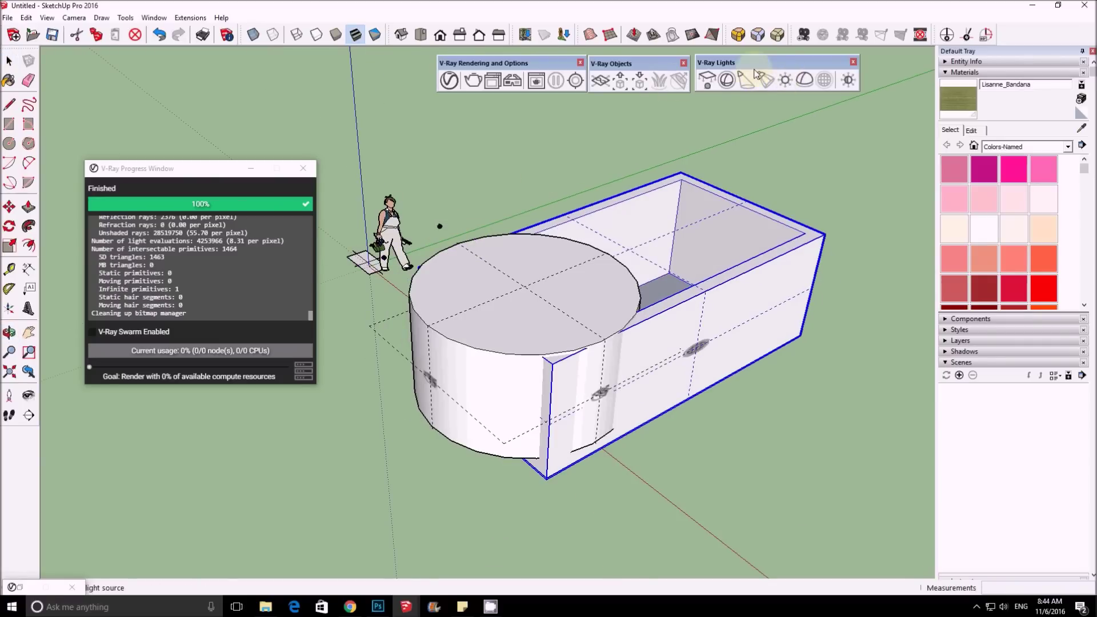
middle_drag(486, 276, 617, 293)
click(374, 320)
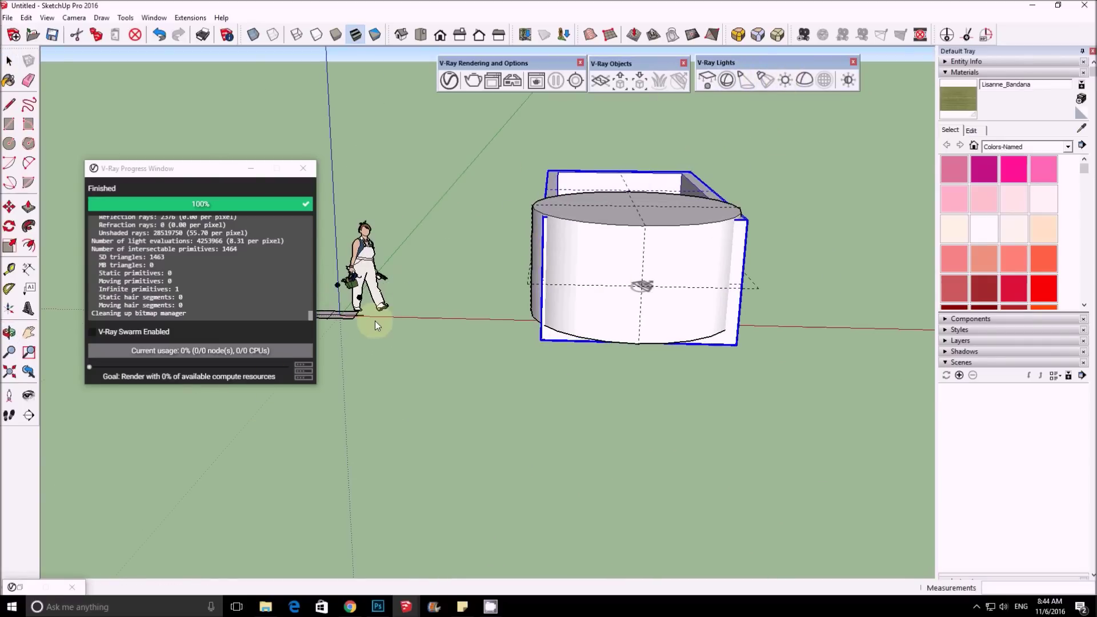
click(423, 320)
middle_drag(423, 320, 606, 303)
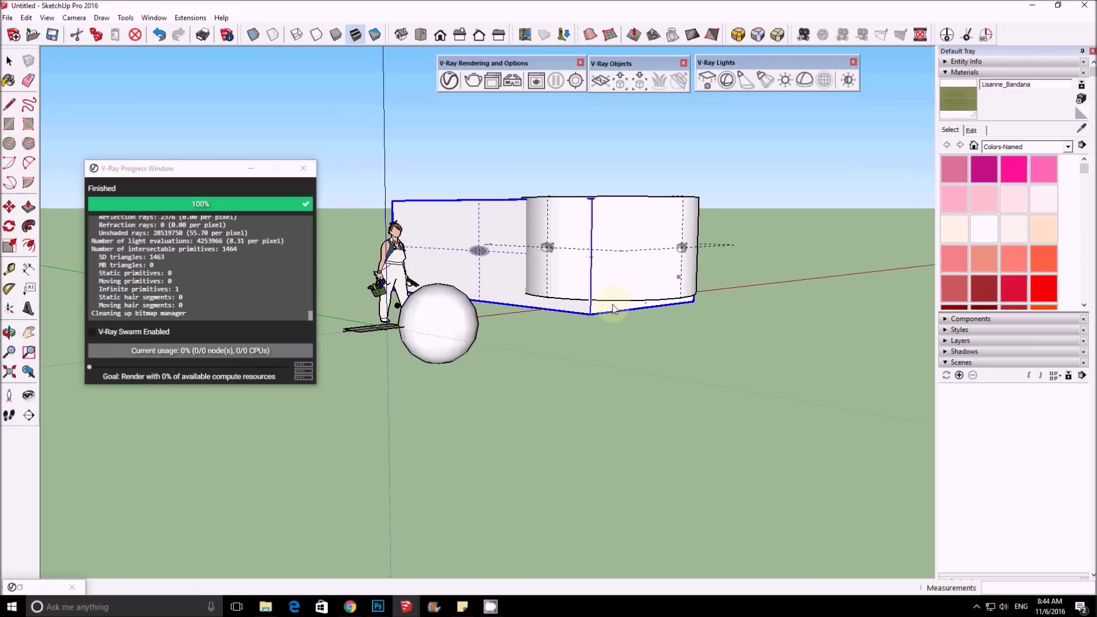
- Lower the sphere light's intensity to 14 with the V-Ray light intensity tool
click(847, 81)
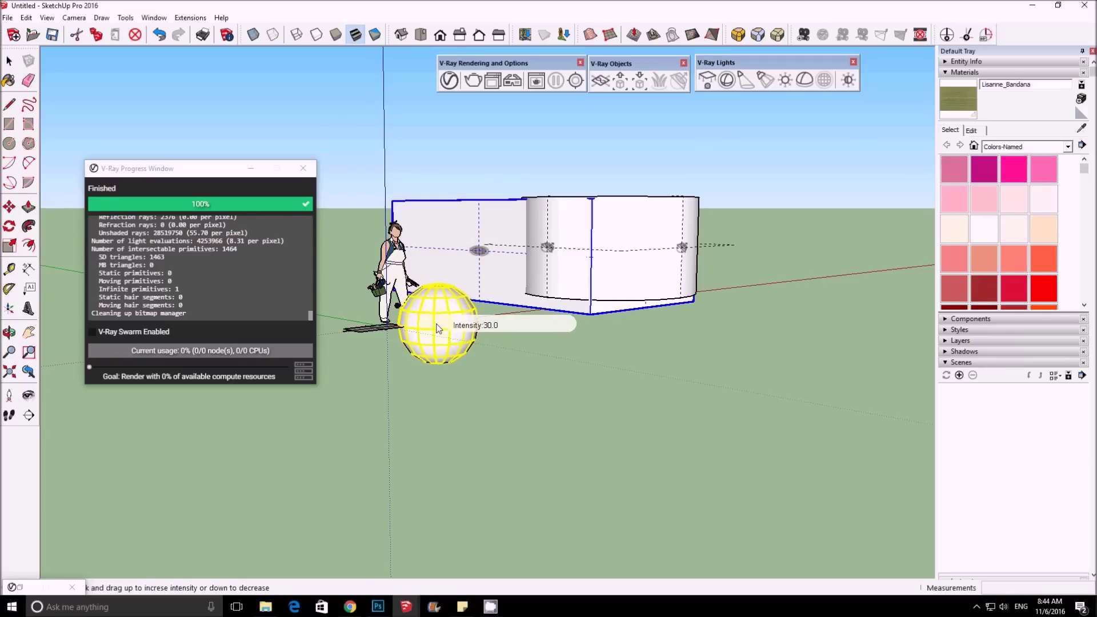
drag(437, 328, 432, 414)
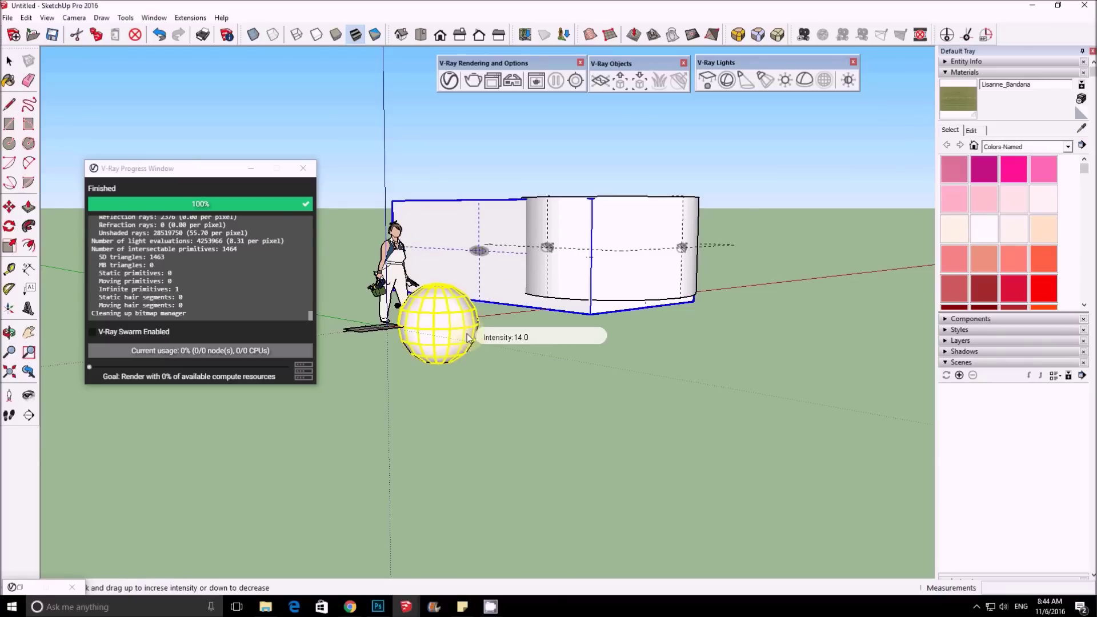
middle_drag(498, 260, 334, 371)
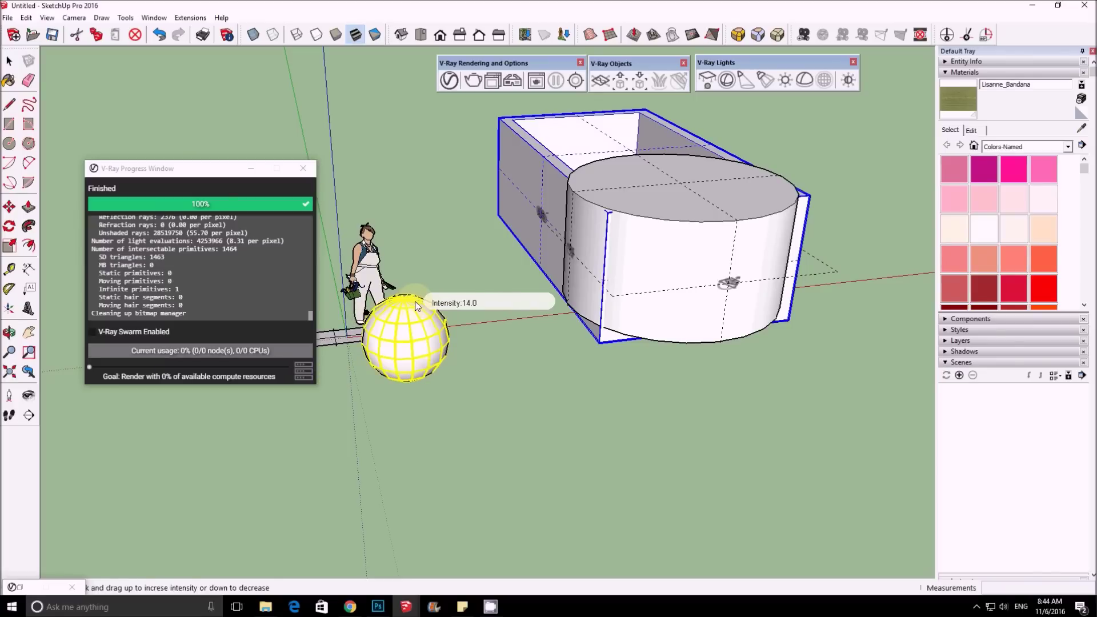
middle_drag(588, 245, 426, 255)
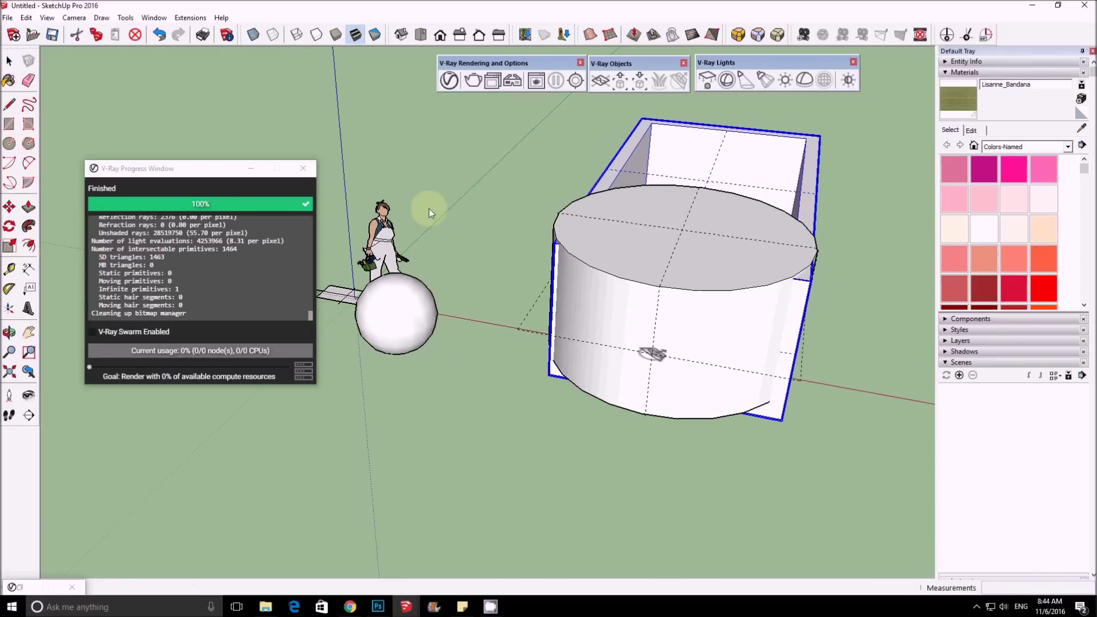